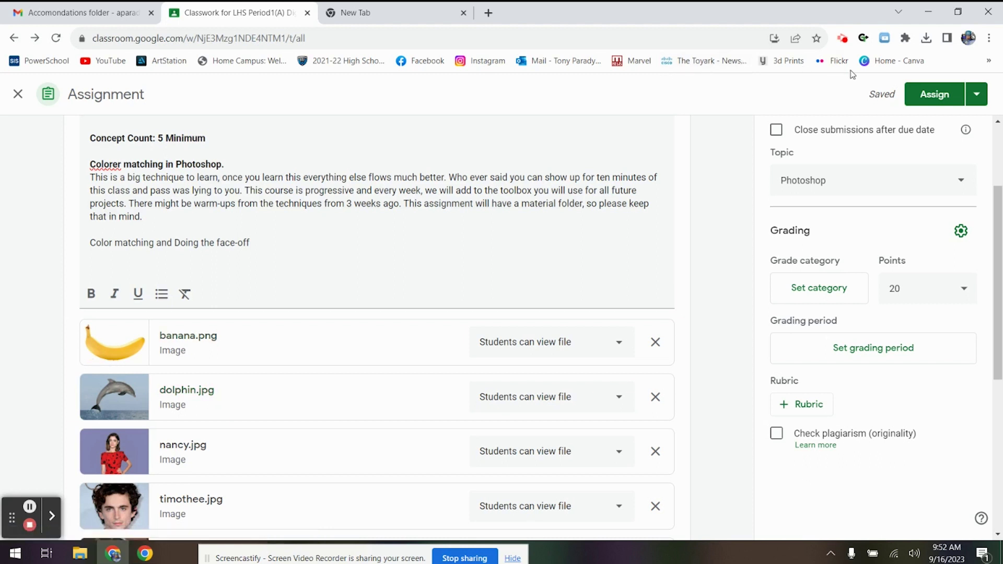
- Minimize the browser and launch Adobe Photoshop
left_click(928, 12)
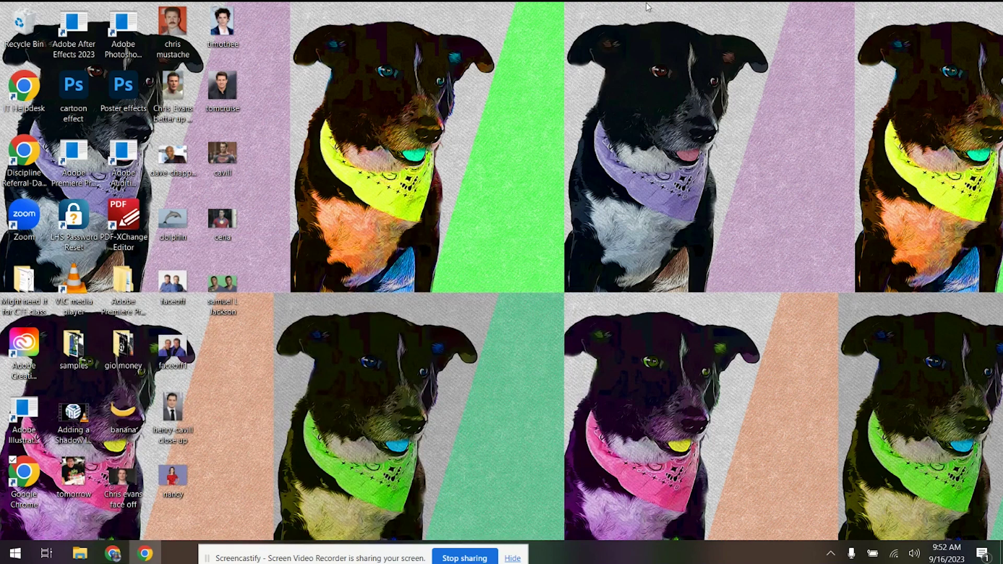
left_click(15, 553)
scroll(68, 328, "down", 3)
left_click(83, 411)
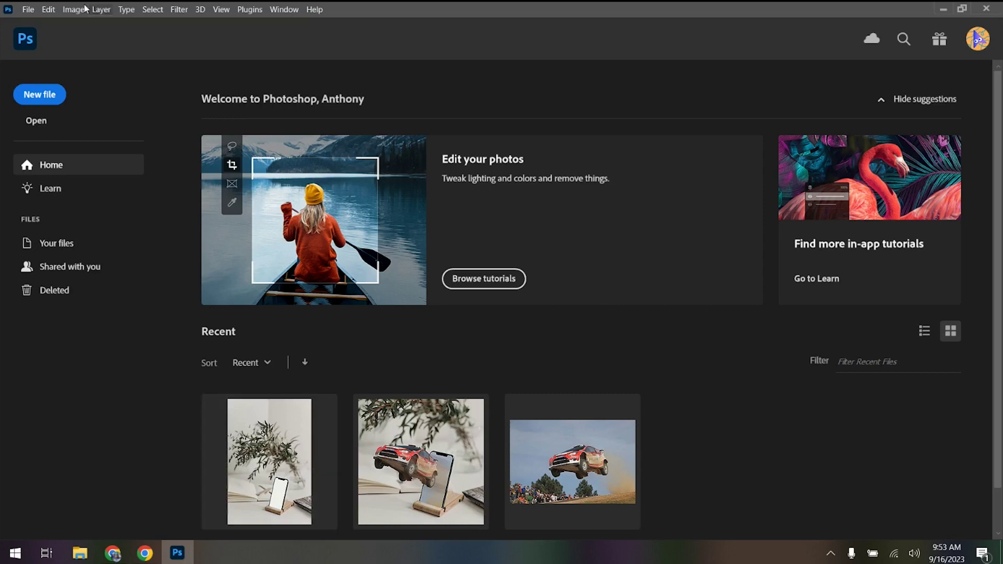
- Clear the list of recently opened files
left_click(36, 9)
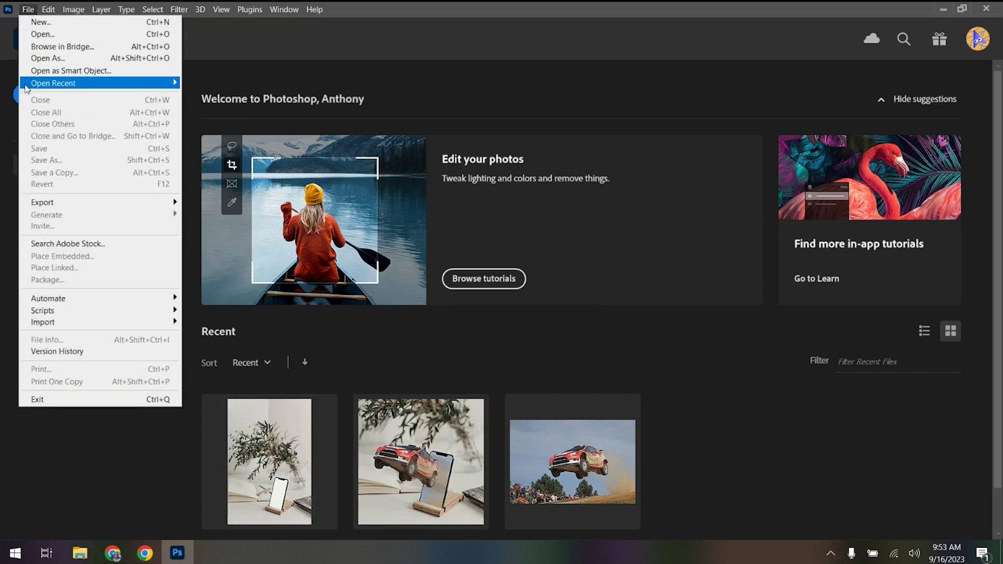
mouse_move(36, 87)
left_click(242, 124)
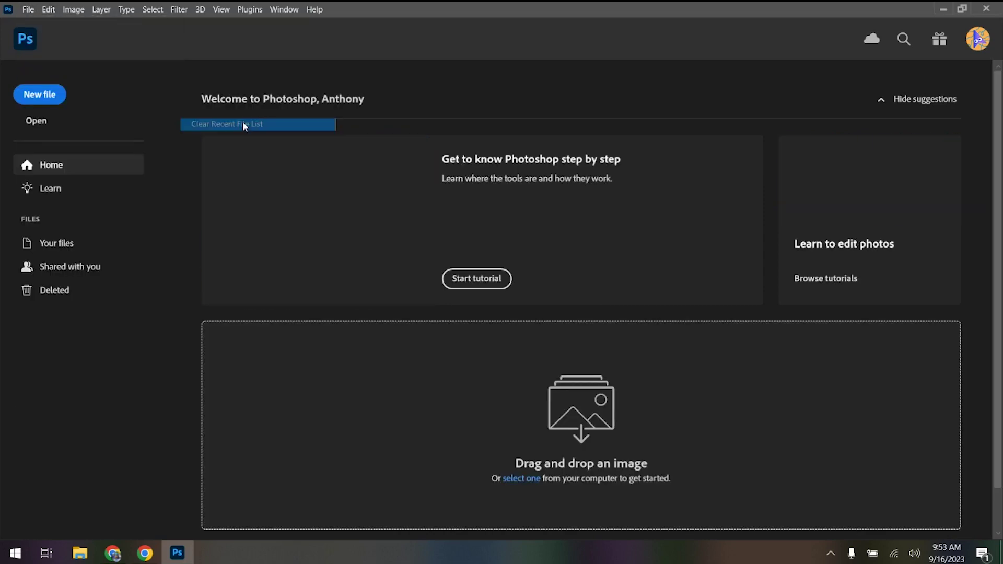
- Start a new document from the 1707 x 2560 px preset and set its size to 15 by 15 inches
left_click(52, 97)
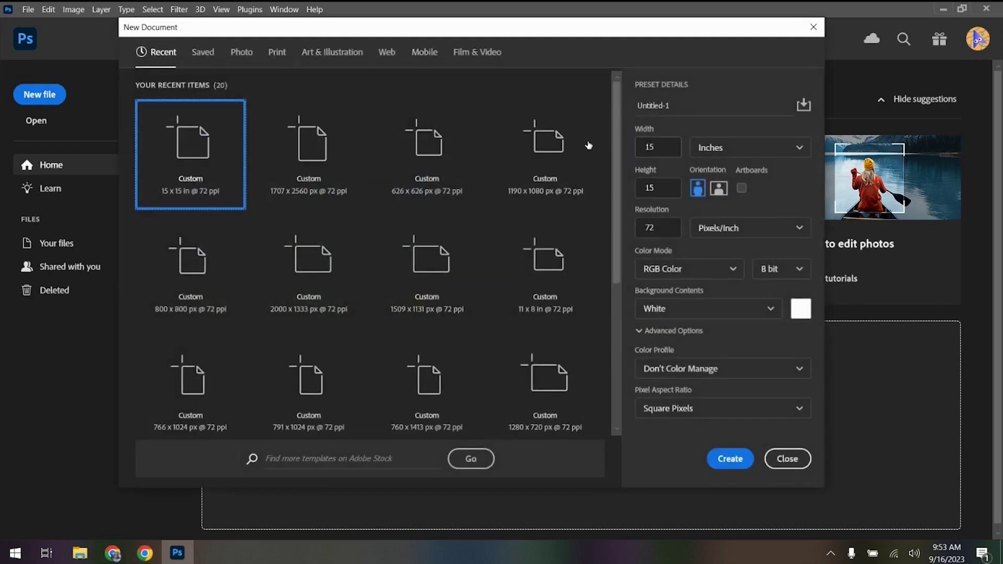
left_click(333, 147)
left_click(761, 151)
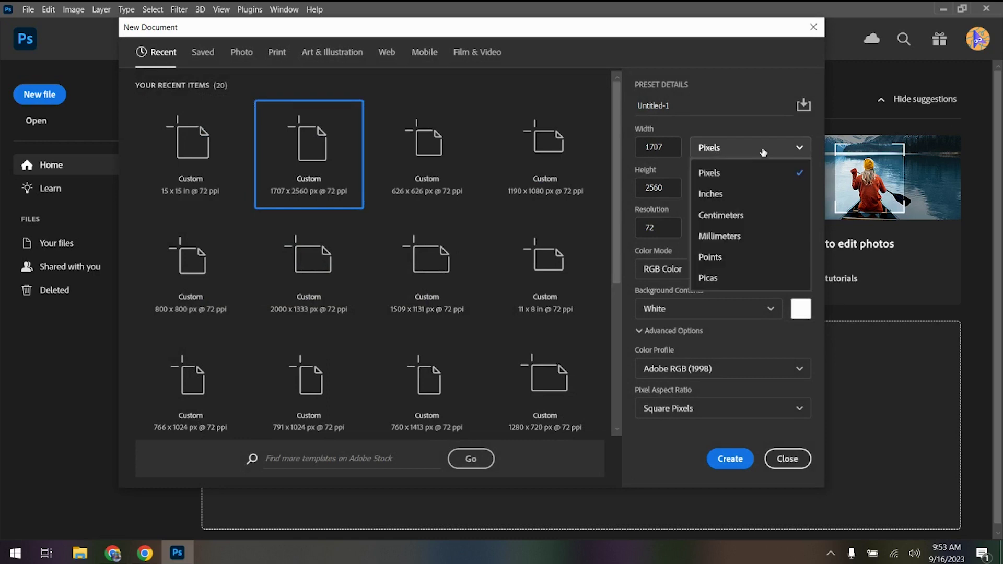
left_click(746, 195)
double_click(670, 148)
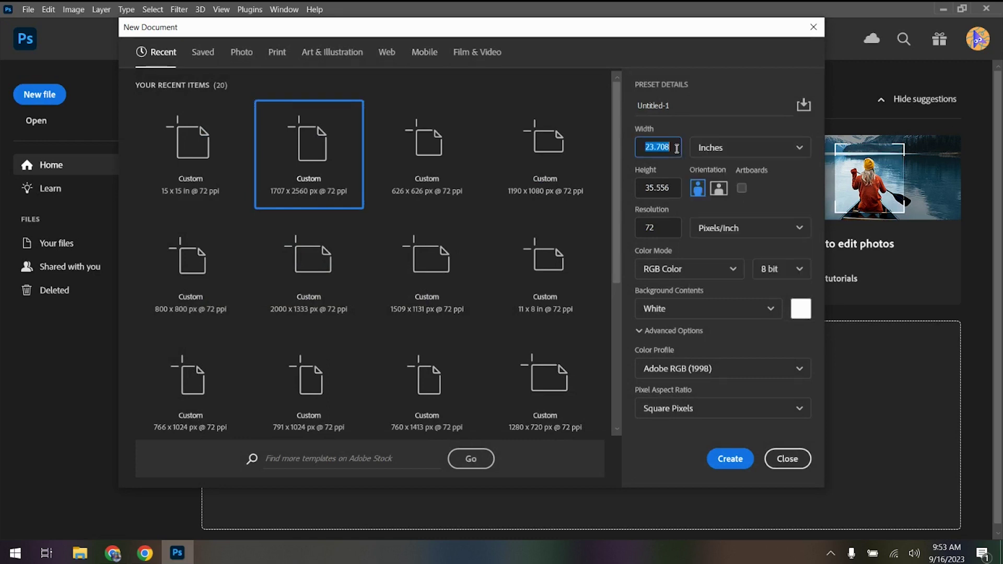
type("15")
left_click(672, 189)
double_click(672, 189)
type("15")
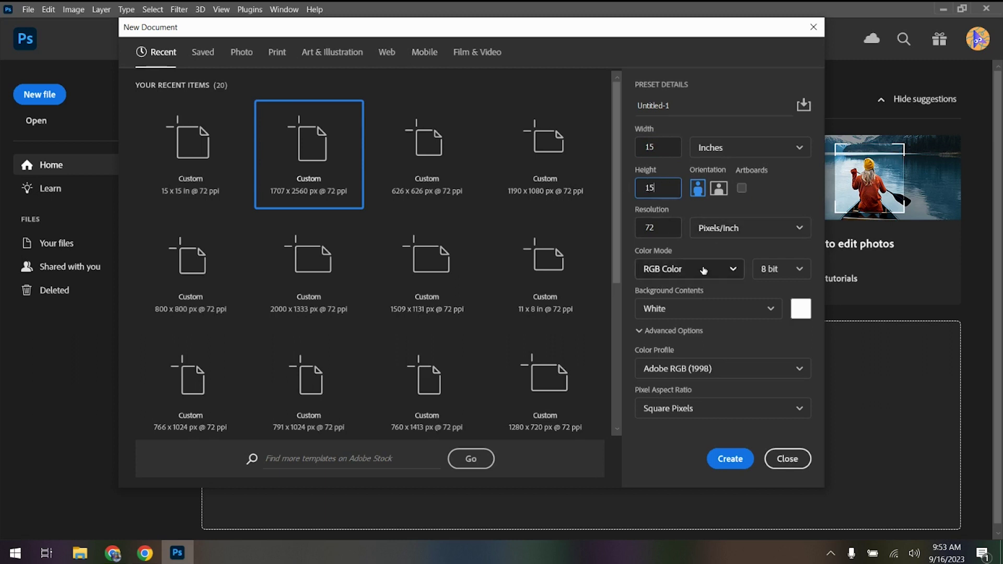
- Set the new document's color profile to Don't Color Manage and create the document
left_click(713, 370)
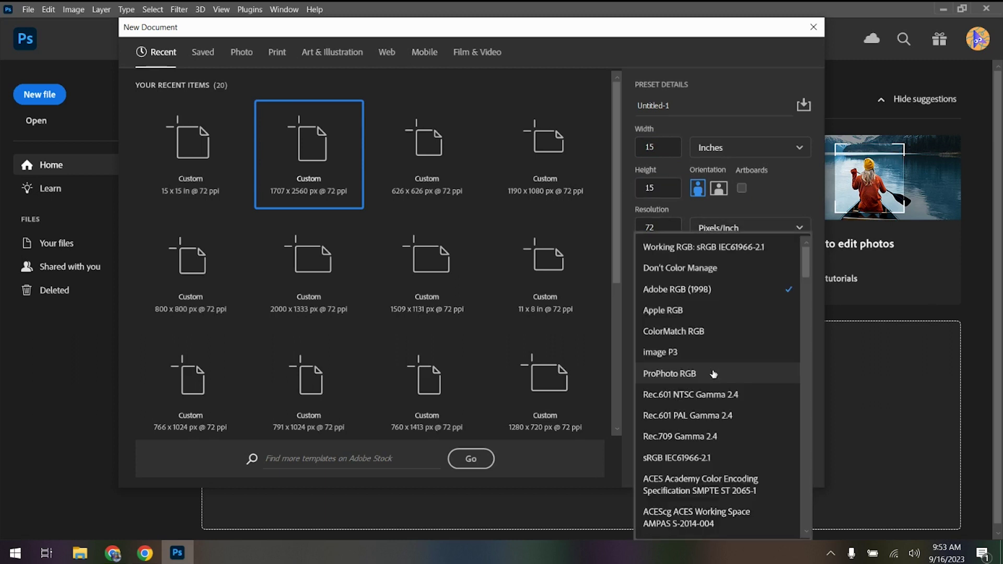
left_click(691, 268)
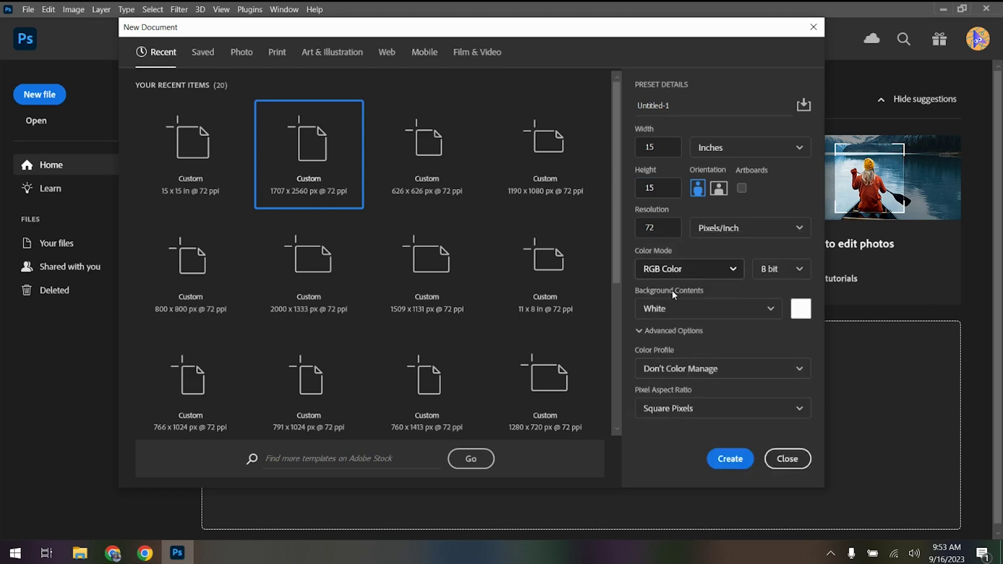
left_click(730, 458)
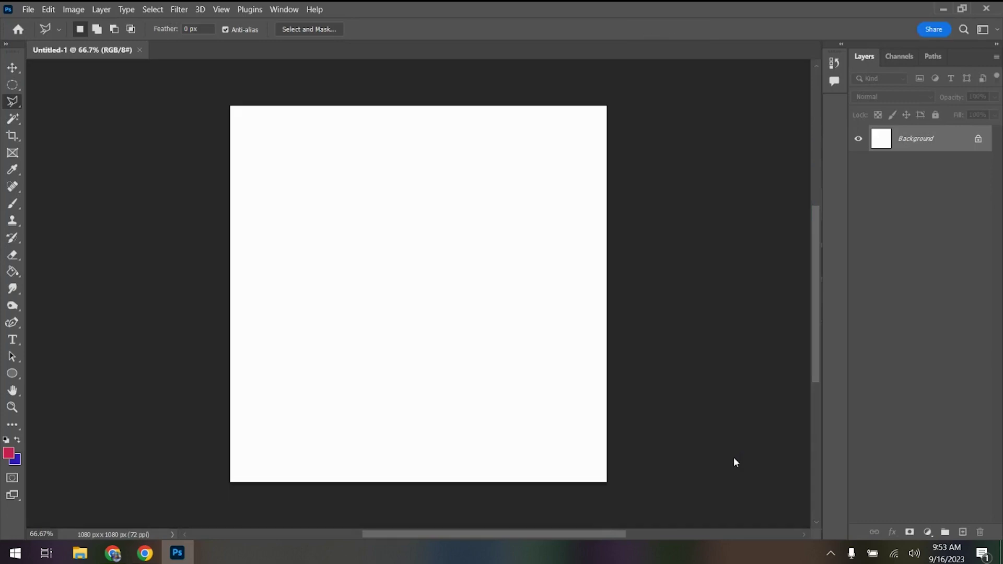
- Restore the toolbar to its default set of tools
left_click(12, 426)
left_click(64, 422)
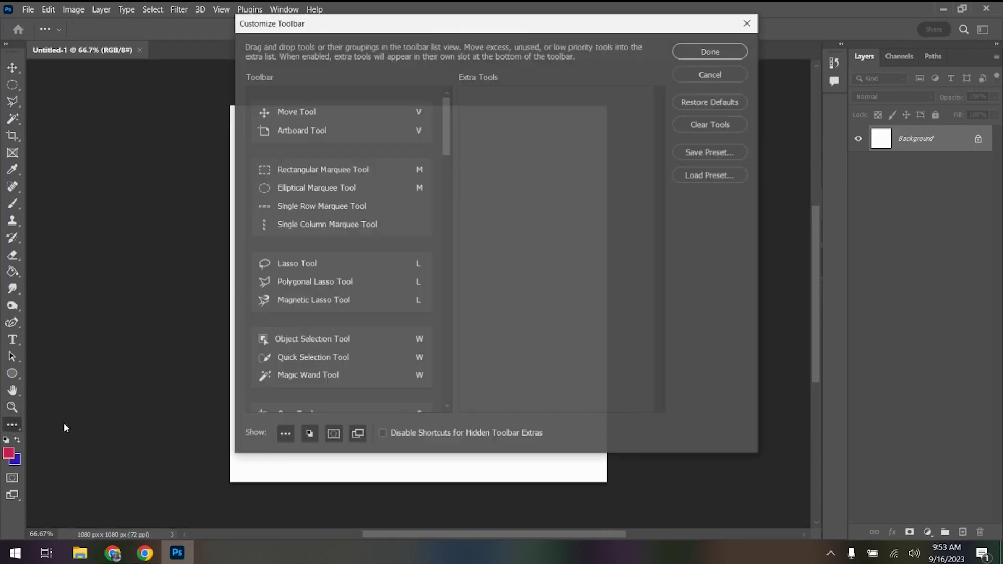
left_click(723, 102)
left_click(711, 50)
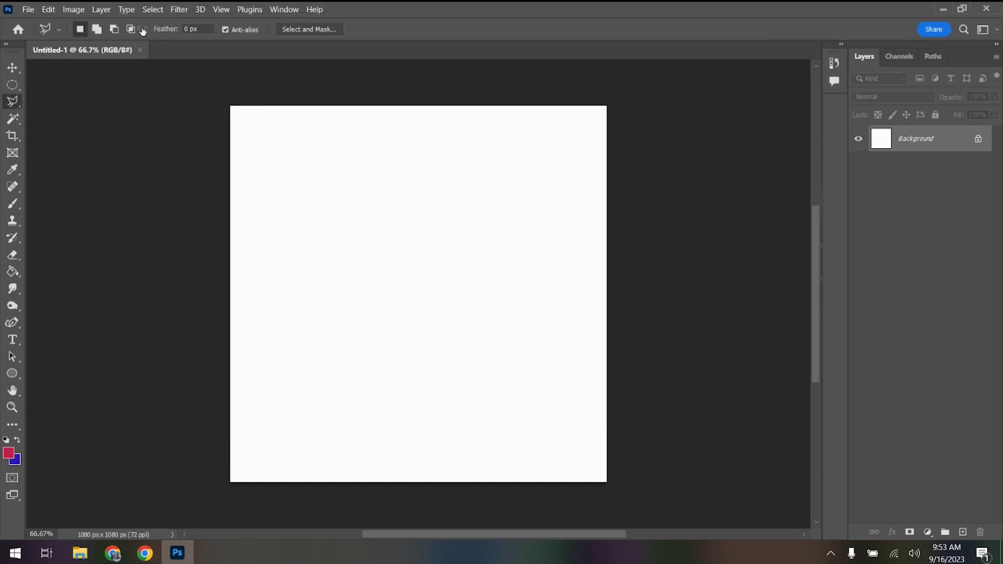
- Switch the marquee tool from elliptical to the Rectangular Marquee Tool
left_click(11, 88)
right_click(12, 86)
left_click(67, 83)
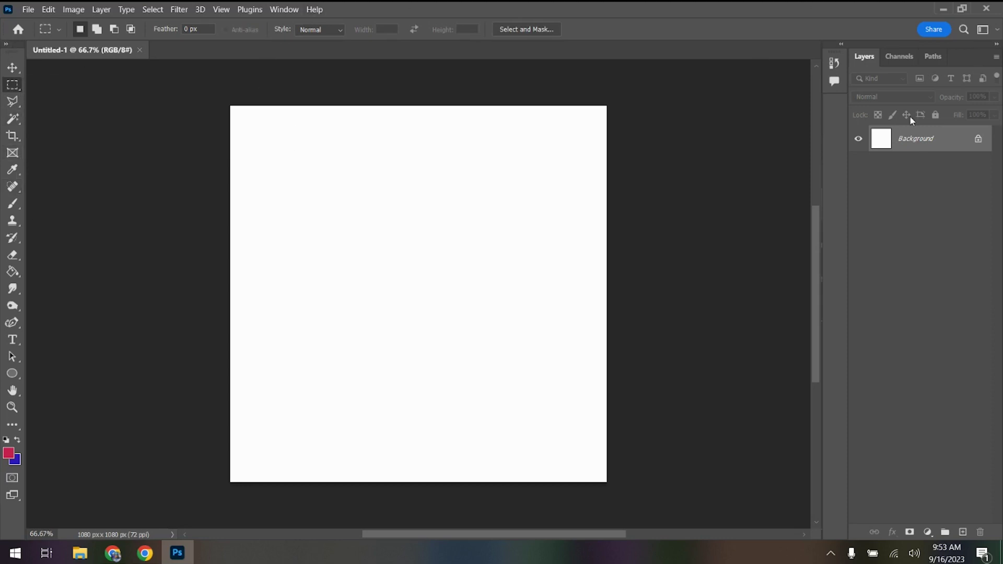
- Reset the Essentials workspace to its default layout
left_click(284, 9)
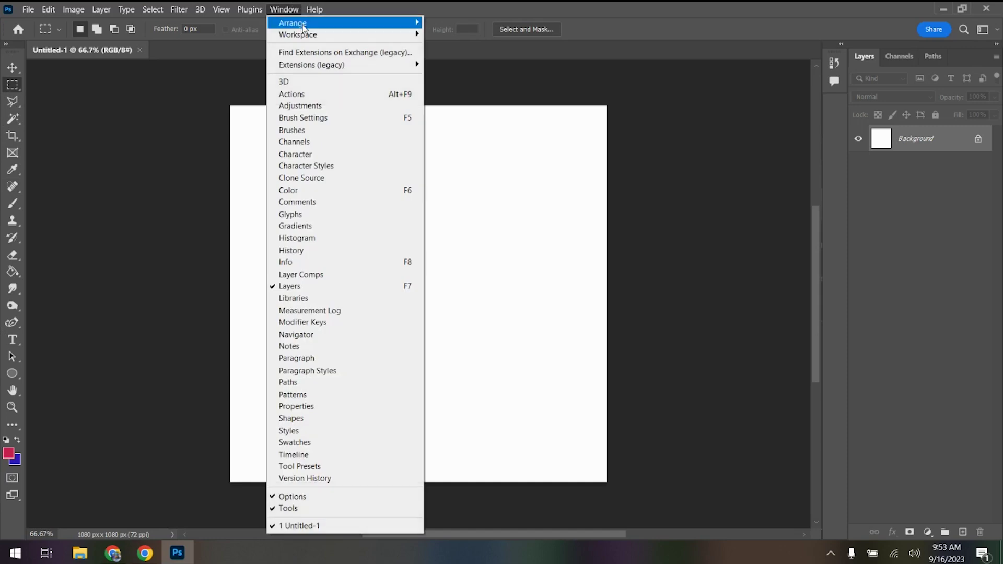
mouse_move(304, 36)
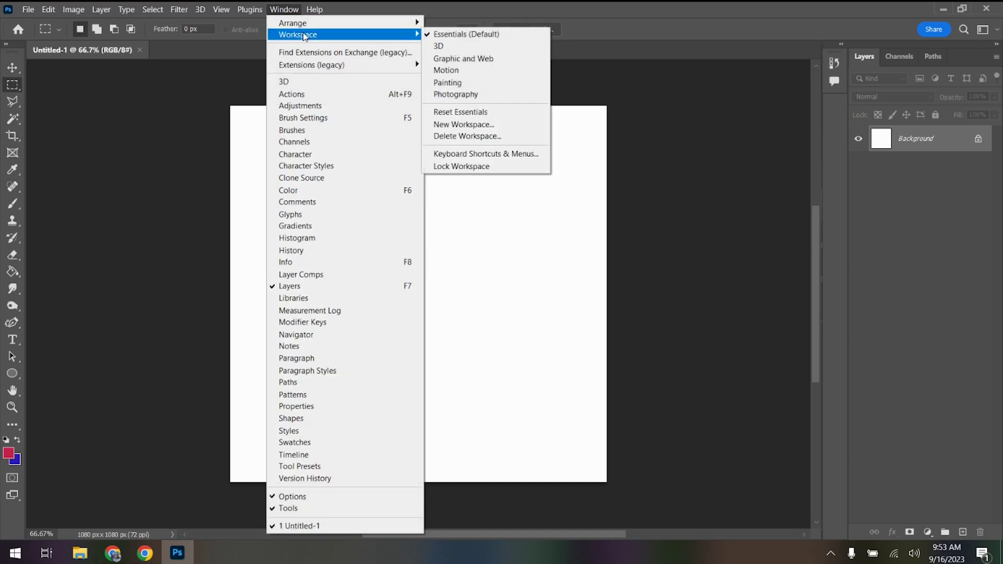
left_click(486, 113)
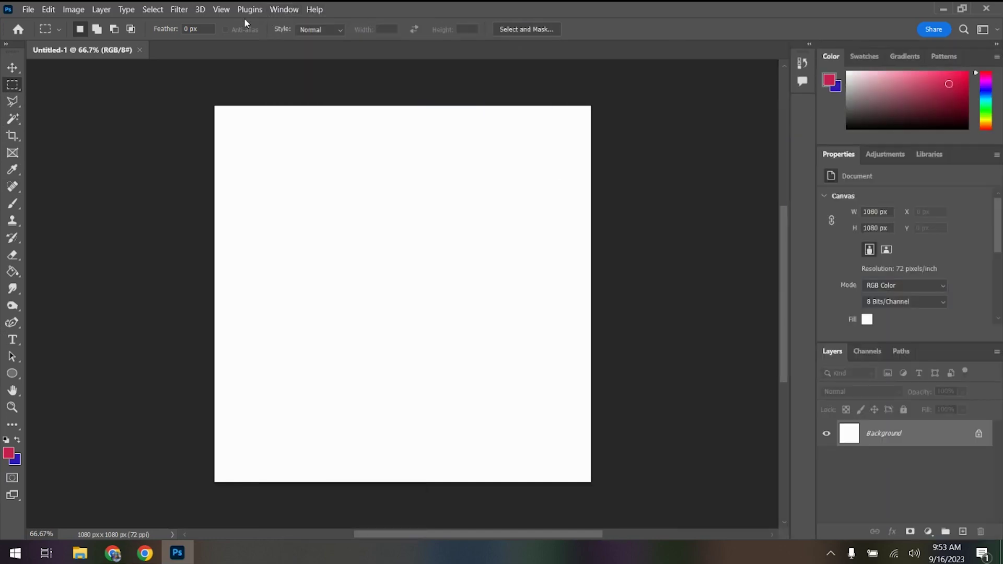
- Hide the Color and Properties panels, keeping the Layers panel displayed
left_click(292, 7)
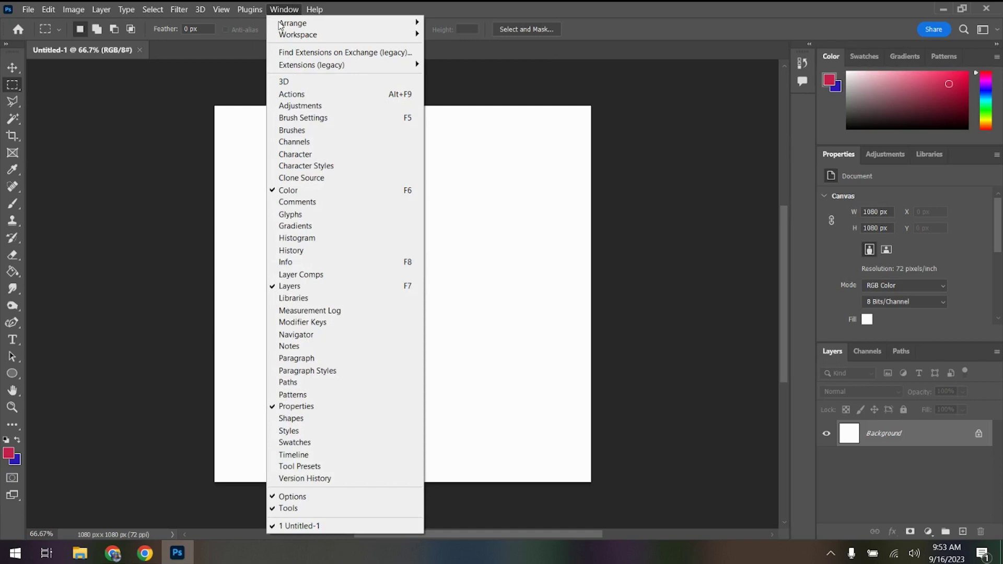
left_click(293, 190)
left_click(287, 9)
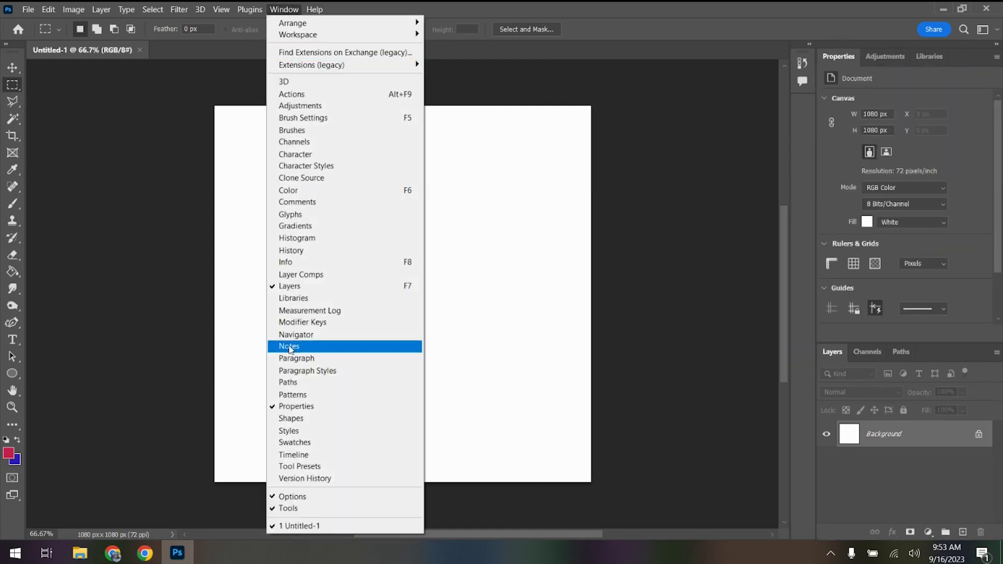
left_click(293, 407)
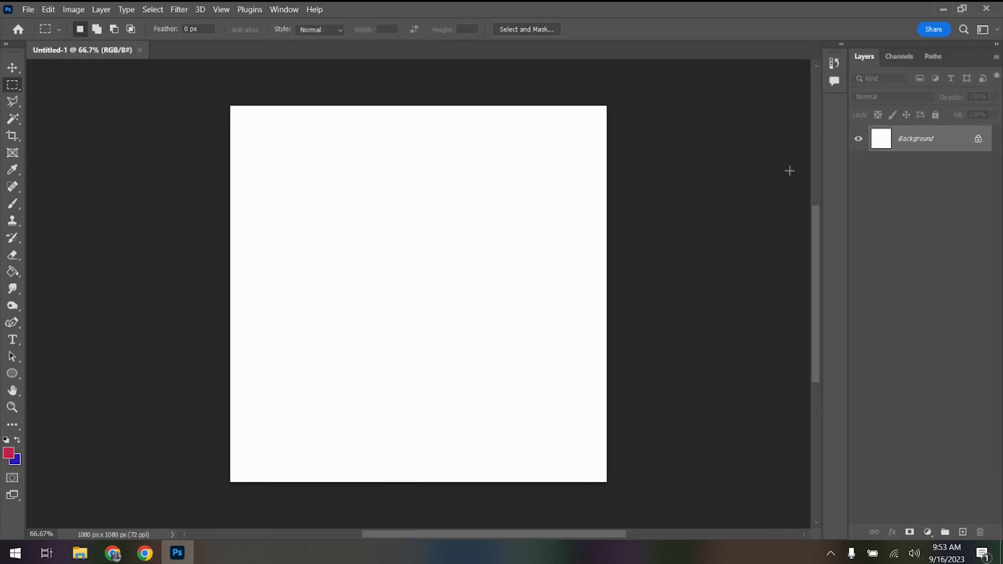
- Convert the locked Background into a regular unlocked layer
left_click(979, 140)
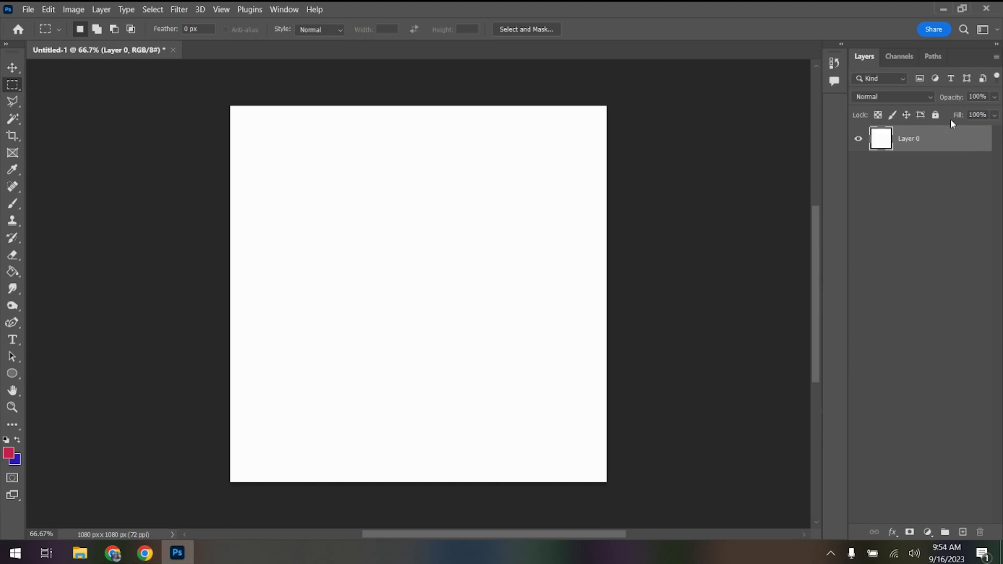
left_click(934, 116)
left_click(936, 116)
mouse_move(818, 234)
left_mouse_down()
mouse_move(820, 215)
mouse_move(825, 238)
left_mouse_up()
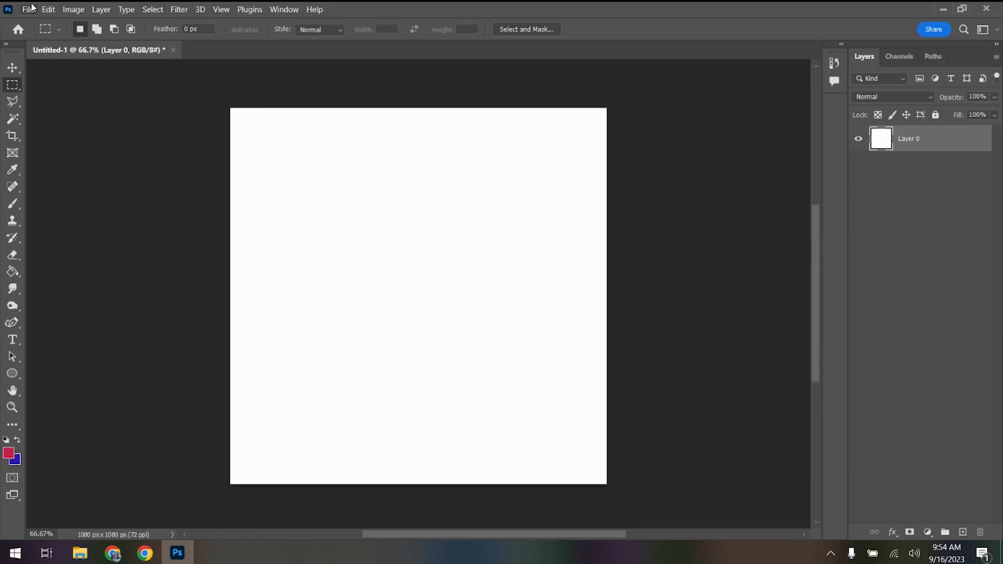
- Open the dolphin image from the Desktop as a separate document
left_click(30, 11)
left_click(32, 34)
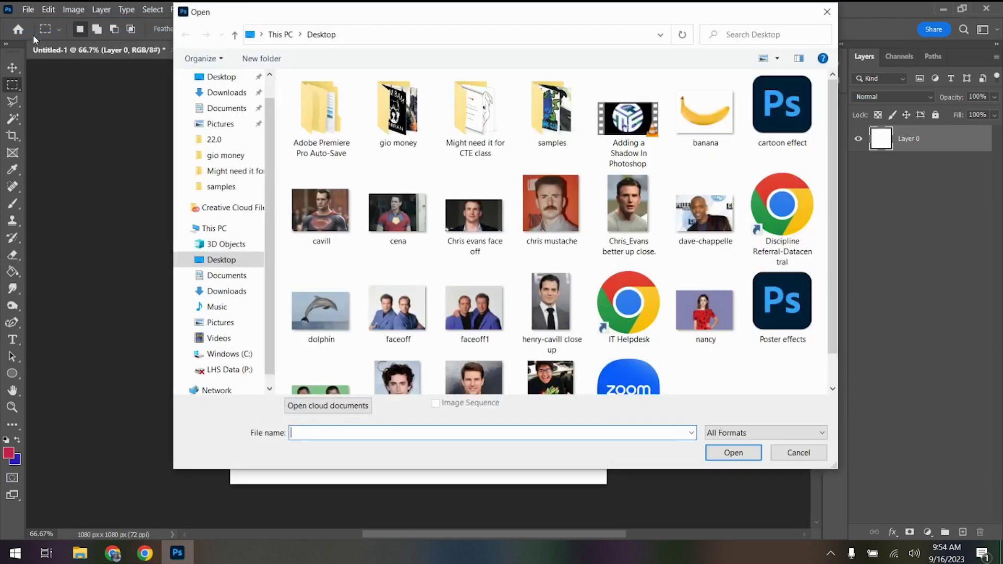
left_click(330, 311)
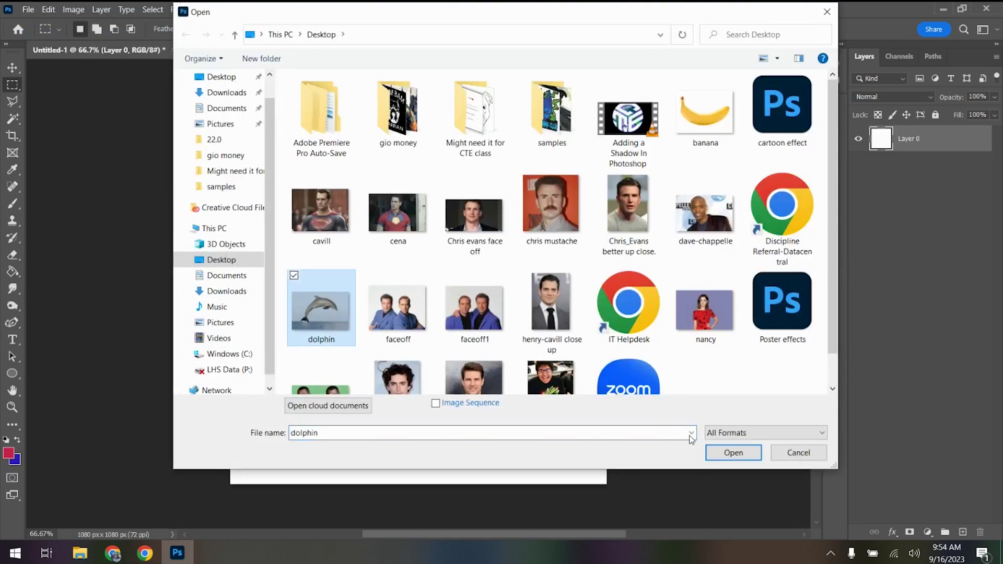
left_click(721, 449)
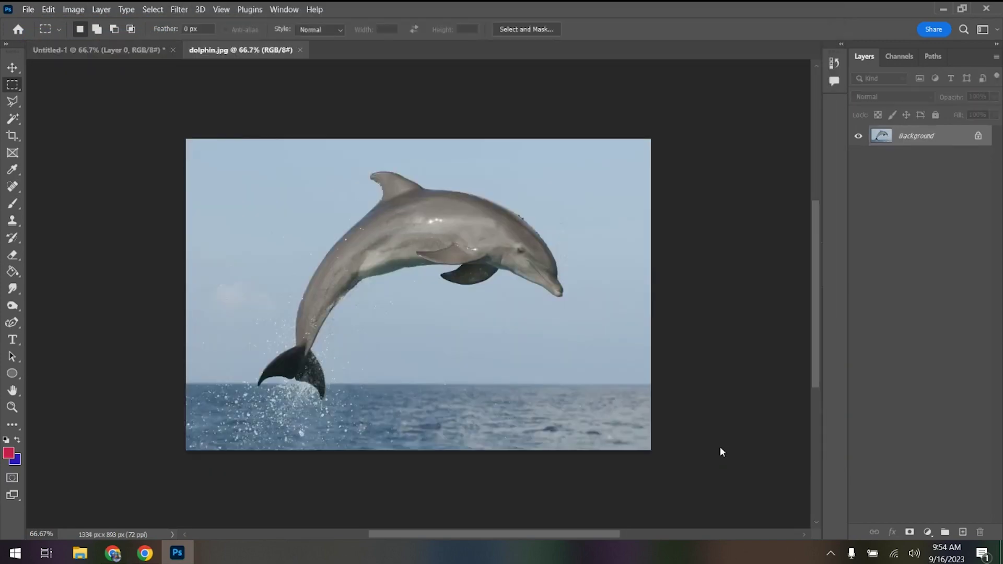
- Copy the entire dolphin image and paste it into the Untitled-1 document as a new layer
key("ctrl+a")
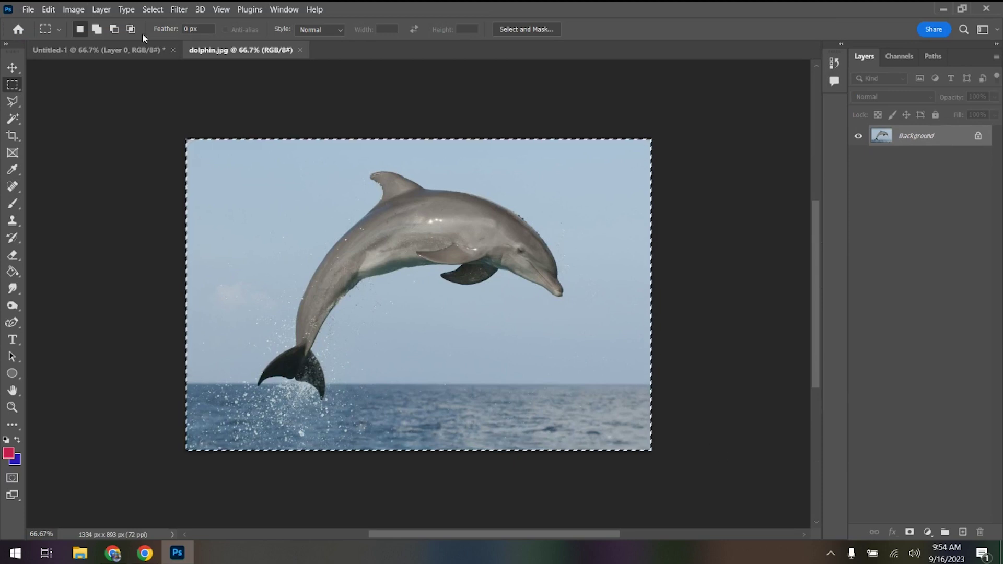
left_click(123, 49)
key("ctrl+v")
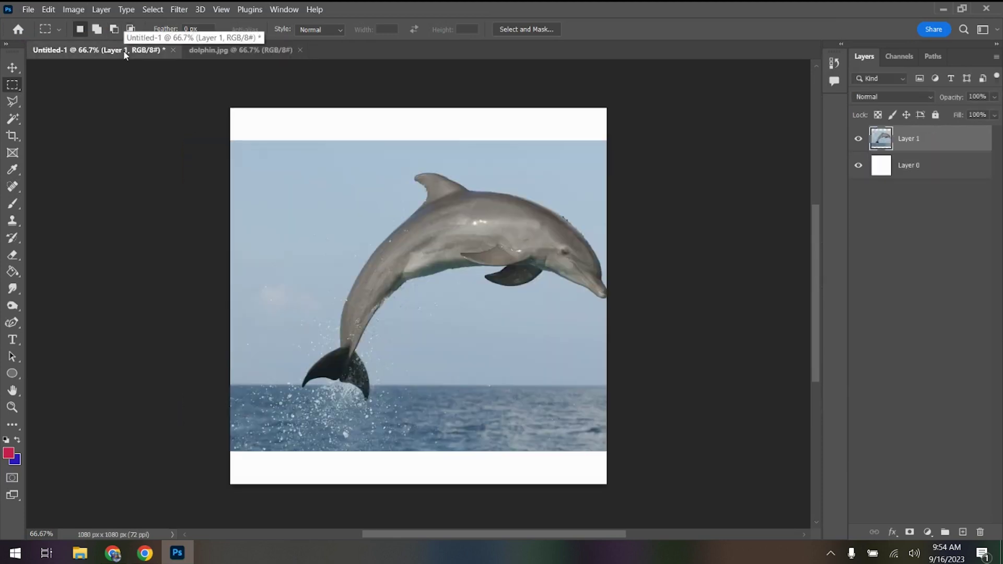
- Free-transform the pasted dolphin layer, centering it and enlarging it proportionally to about 121% to fill the canvas height
key("ctrl+t")
left_click_drag(466, 215, 422, 209)
left_click_drag(419, 128, 421, 119)
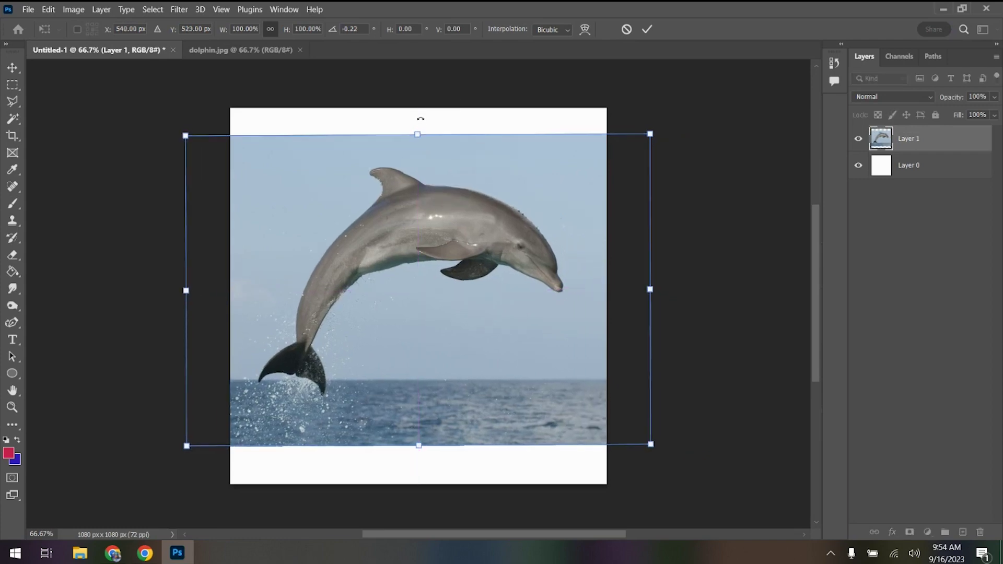
left_click_drag(675, 127, 676, 128)
left_click_drag(420, 133, 419, 108)
left_click_drag(423, 443, 418, 484)
- Nudge the enlarged dolphin layer to the right until the whole dolphin fits within the canvas, and apply the transform
key("Right")
key("Right")
key("Right")
key("Right")
key("Right")
key("Right")
key("Right")
key("Right")
key("Right")
key("Right")
key("Right")
key("Right")
key("Right")
key("Right")
key("Right")
key("Right")
key("Right")
key("Right")
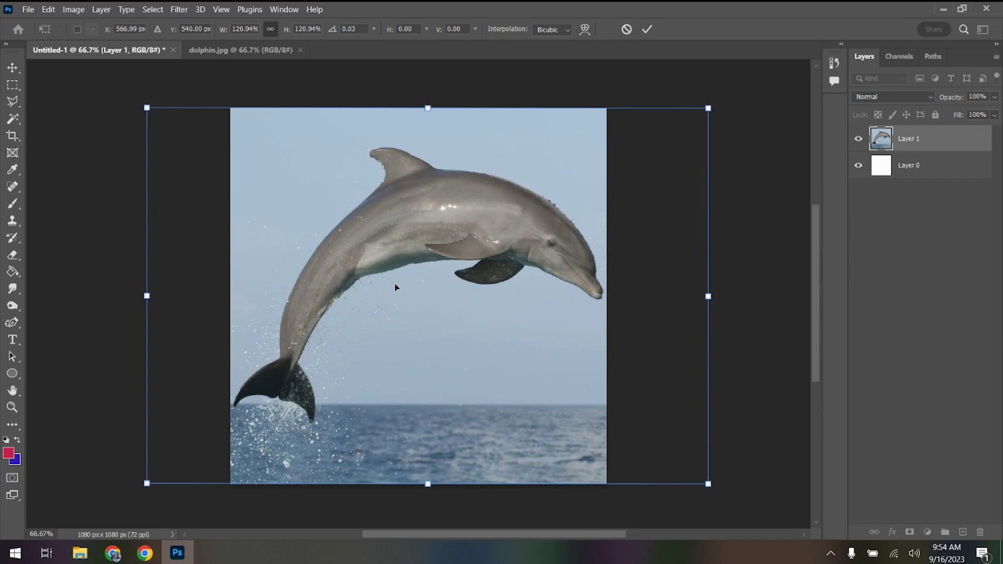
key("Return")
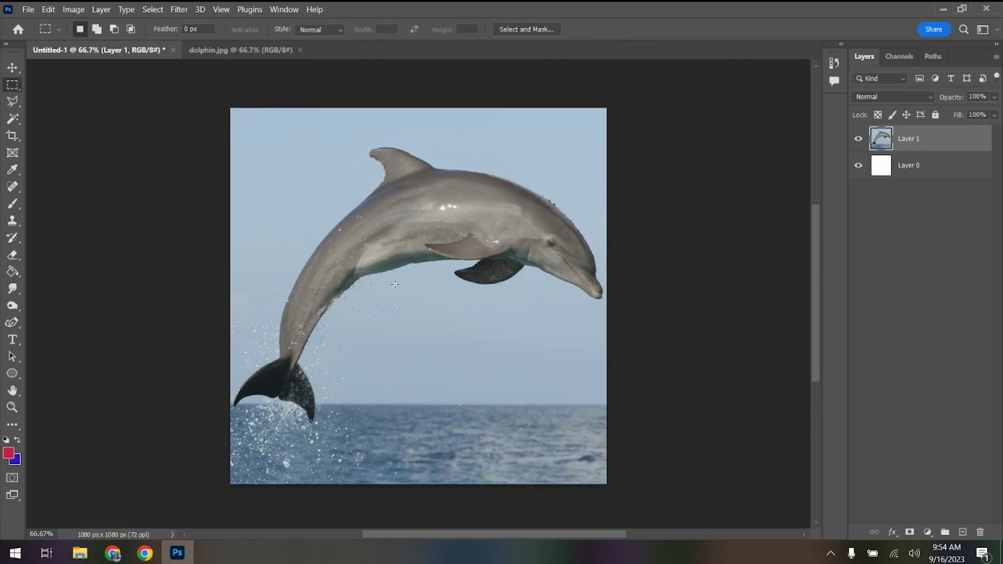
- Close the dolphin.jpg document and open the banana image from the Desktop
left_click(238, 49)
left_click(301, 50)
left_click(35, 11)
left_click(32, 32)
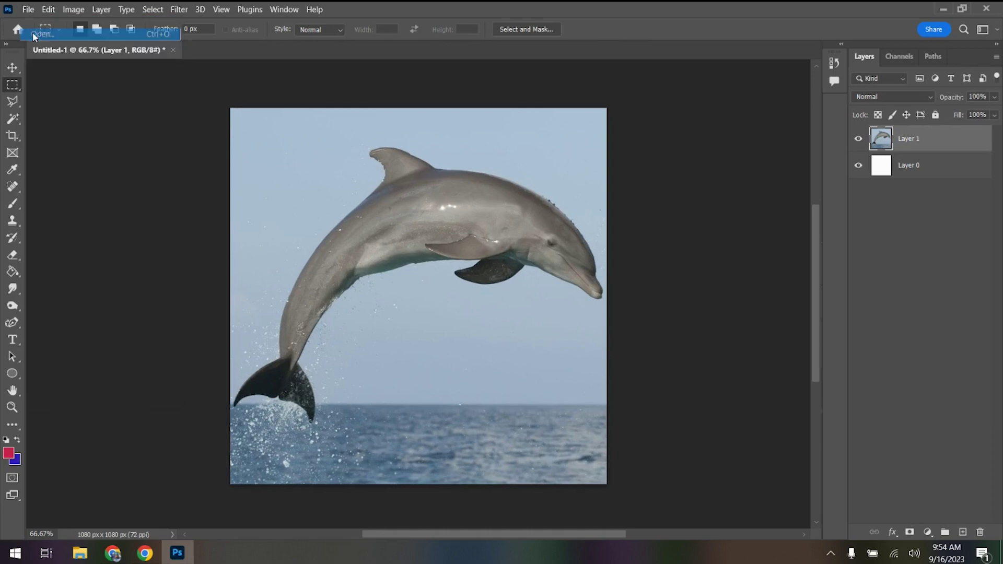
left_click(704, 125)
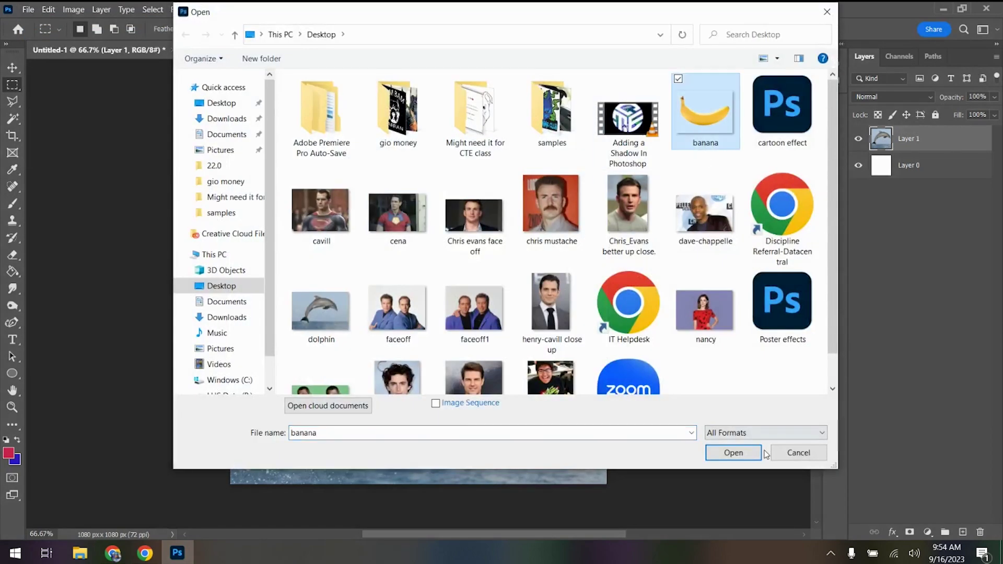
left_click(739, 453)
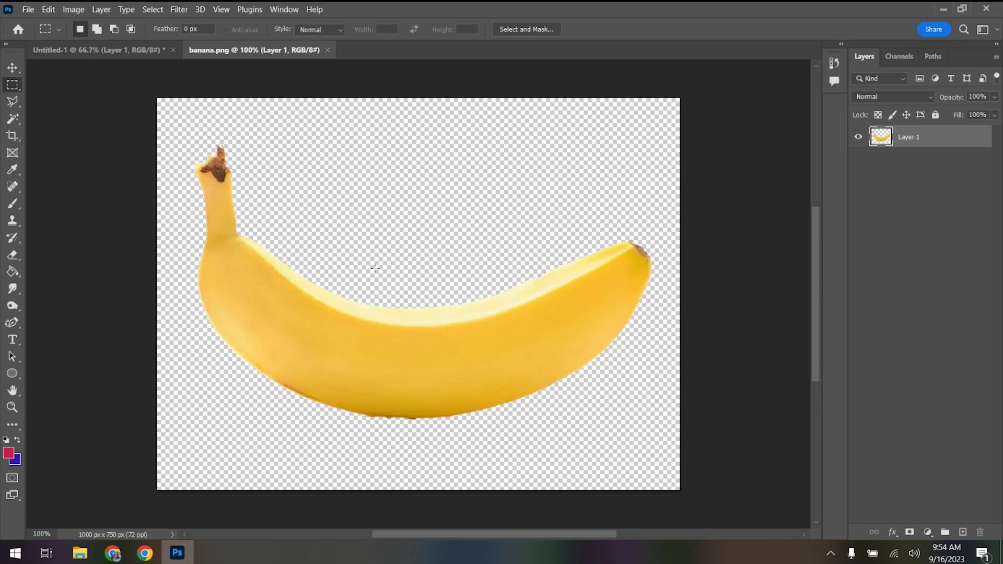
- Select the transparent area around the banana with the Magic Wand, and clear that selection with the Rectangular Marquee Tool
left_click(13, 119)
left_click(320, 164)
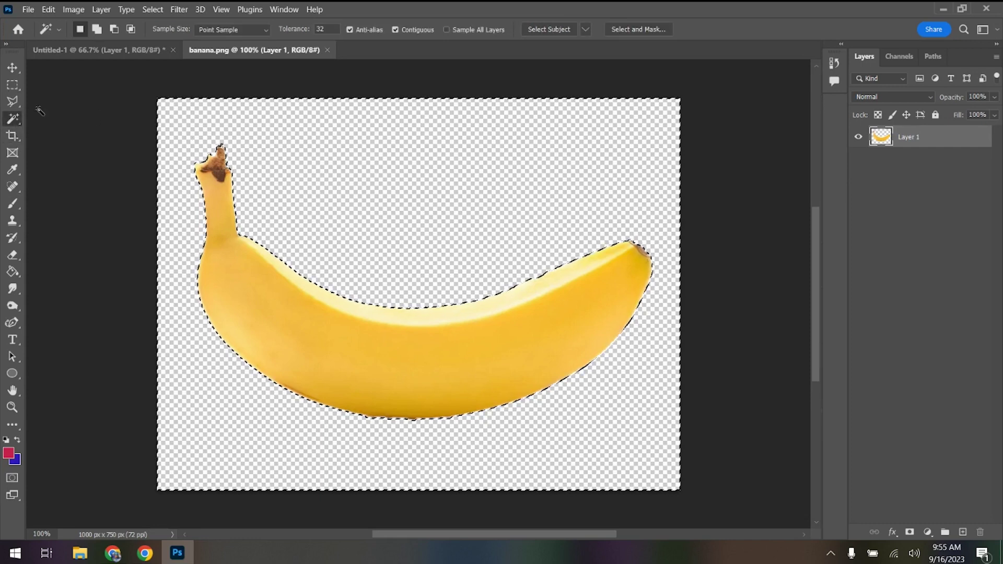
left_click(12, 84)
left_click(302, 130)
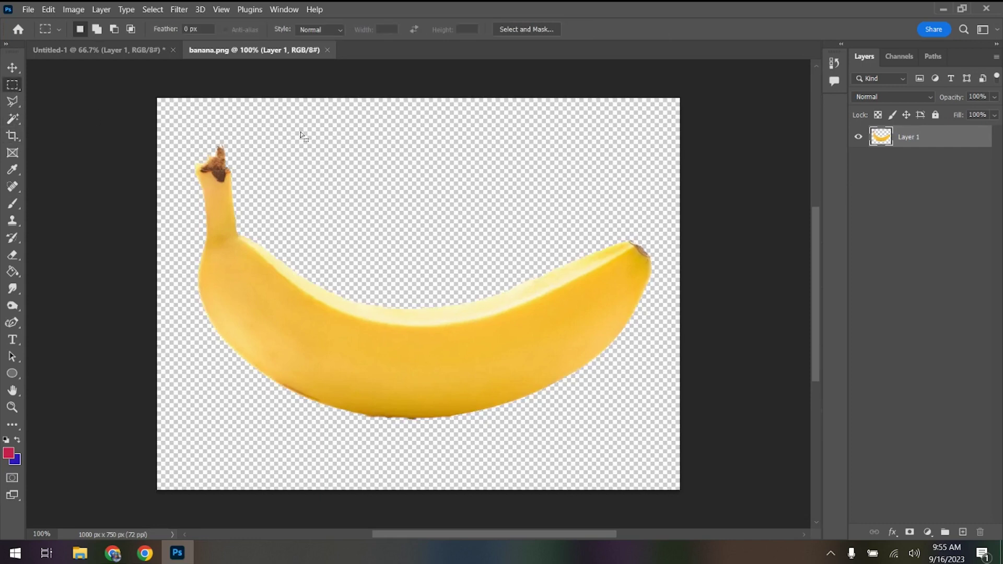
- Copy the entire banana.png image and paste it into the Untitled-1 document above the dolphin
key("ctrl+a")
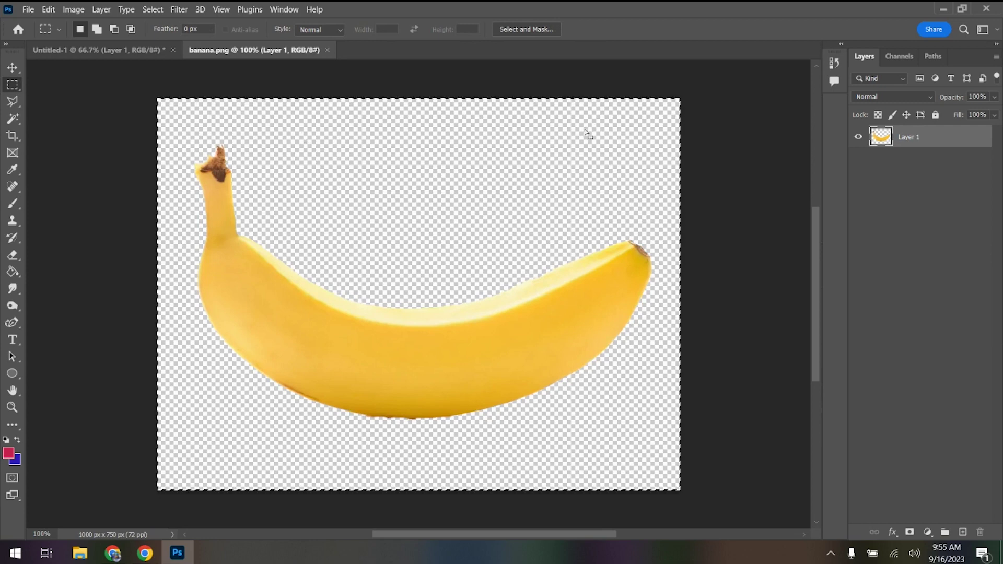
key("ctrl+c")
left_click(154, 53)
key("ctrl+v")
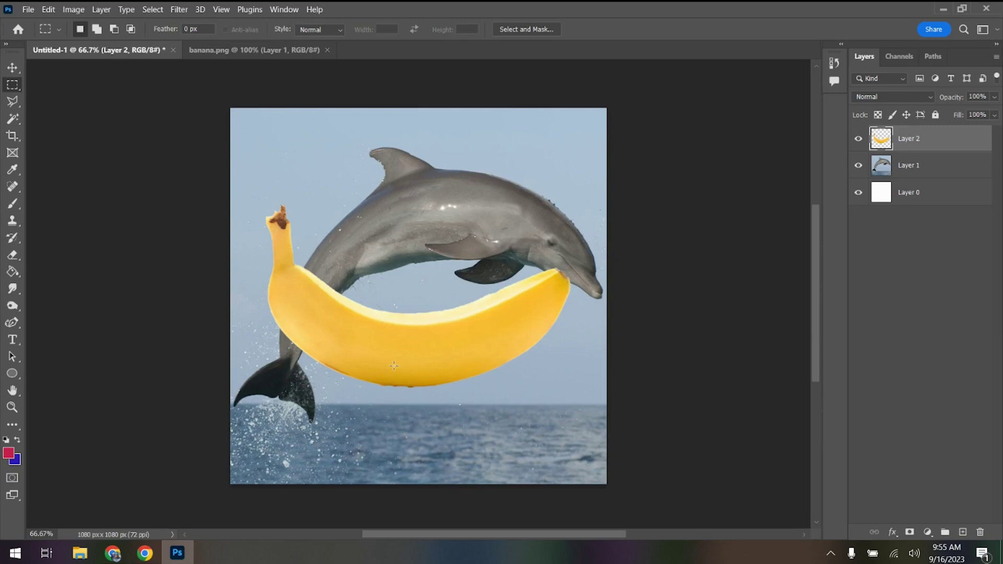
- Free-transform the banana layer: flip it vertically, enlarge it to about 117%, rotate it about -10.8°, and place it over the dolphin
key("ctrl+t")
right_click(424, 296)
left_click(438, 285)
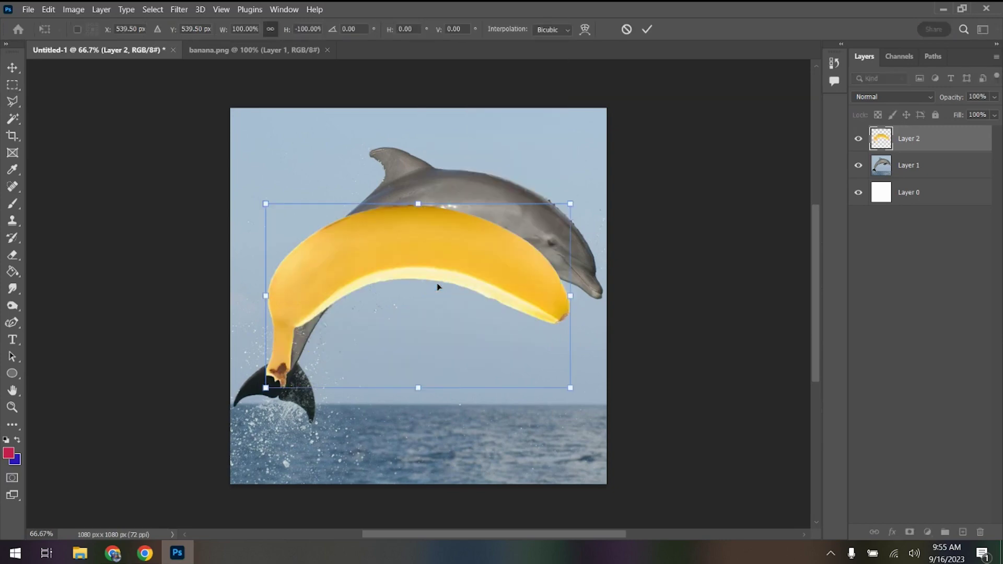
left_click_drag(587, 188, 569, 155)
left_click_drag(453, 267, 463, 231)
left_click_drag(444, 353, 450, 380)
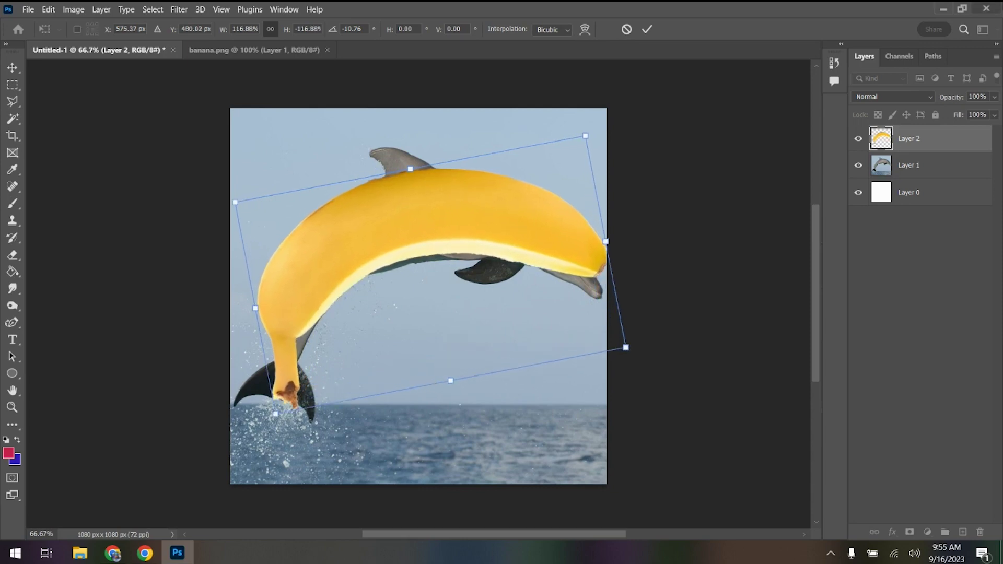
- Lower the banana layer's opacity to 51% to align it with the dolphin's body, apply the transform, and restore the opacity to 100%
left_click(994, 96)
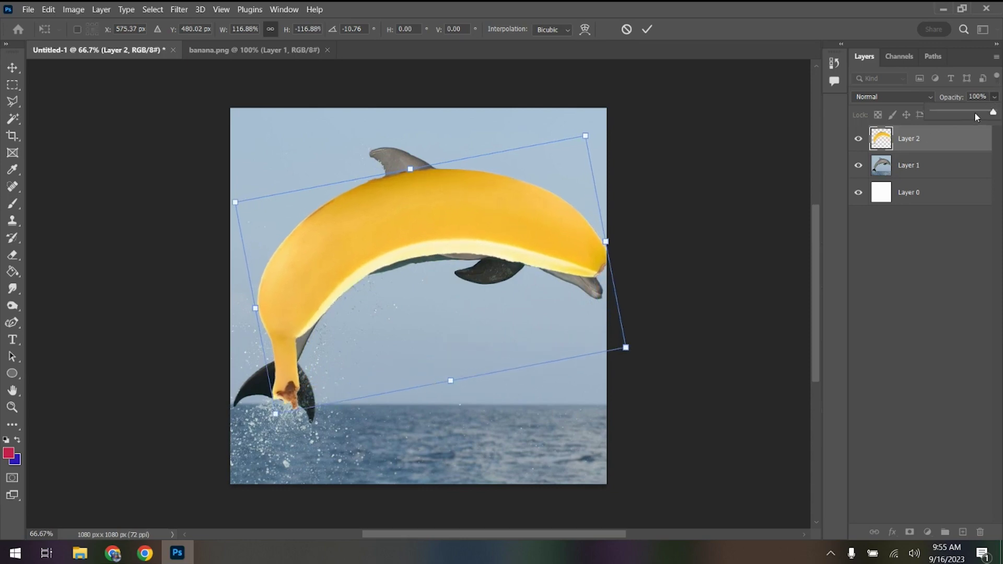
left_click_drag(970, 109, 964, 112)
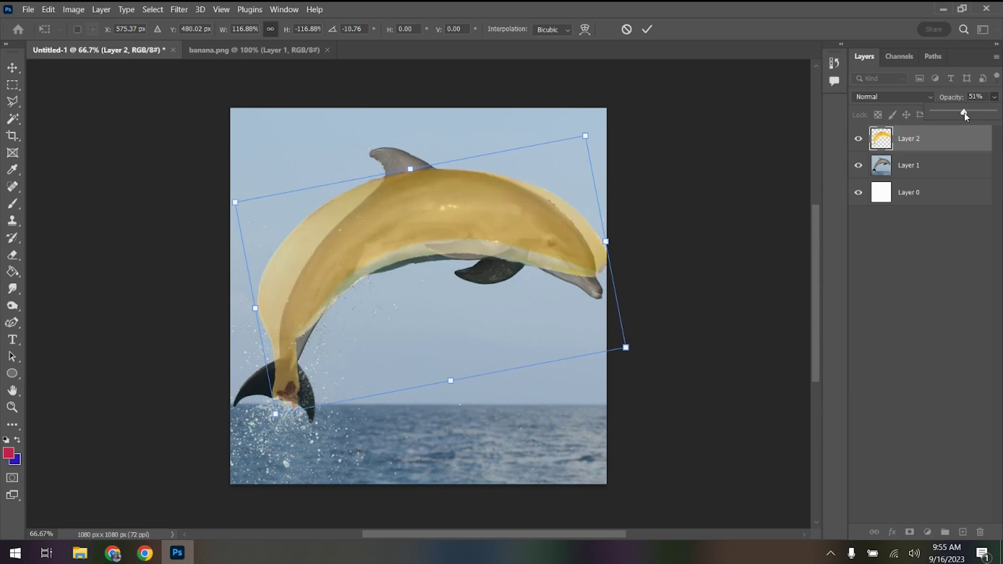
left_click_drag(430, 230, 432, 237)
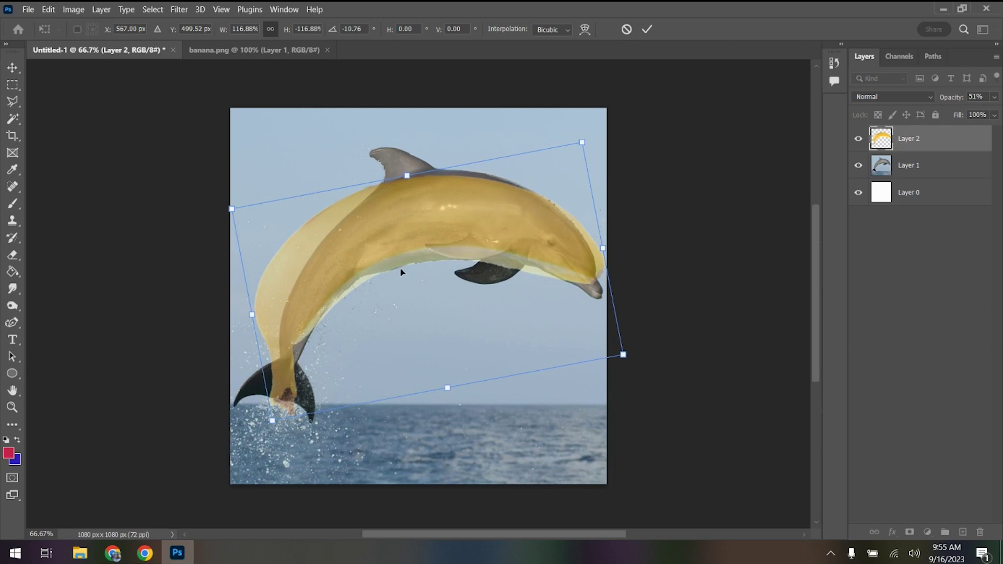
key("Return")
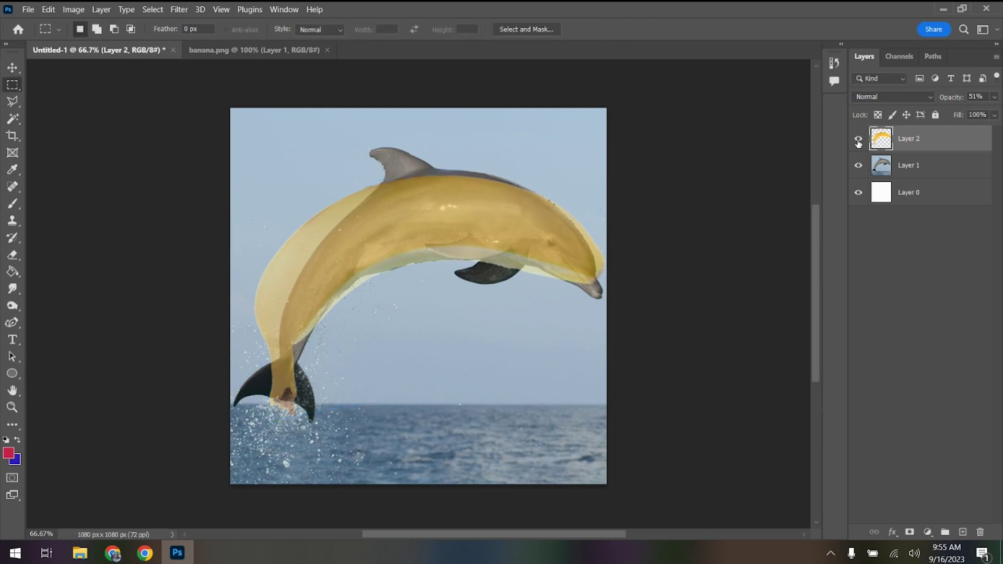
left_click(994, 97)
left_click_drag(963, 113, 995, 113)
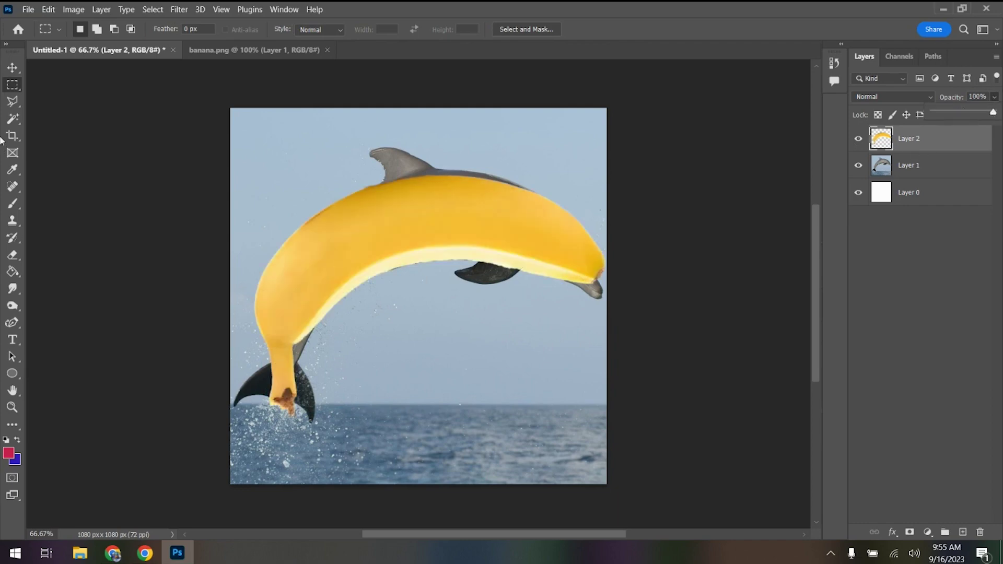
- Outline the banana's part over the dolphin's front half and head with the Polygonal Lasso, delete it, and deselect
left_click(13, 101)
left_click(383, 178)
left_click(411, 282)
left_click(570, 345)
left_click(658, 323)
left_click(682, 166)
left_click(516, 166)
double_click(499, 137)
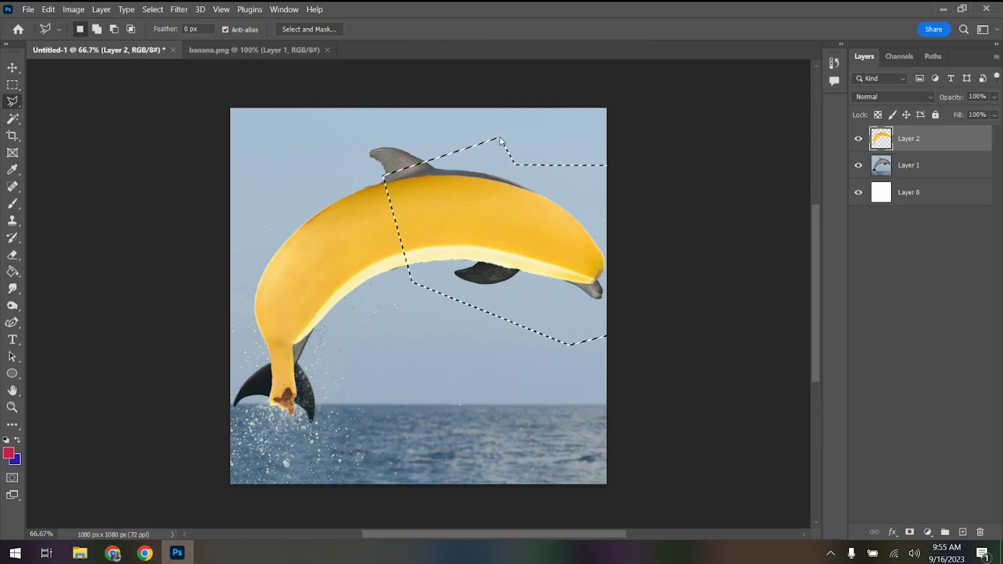
key("Delete")
key("ctrl+d")
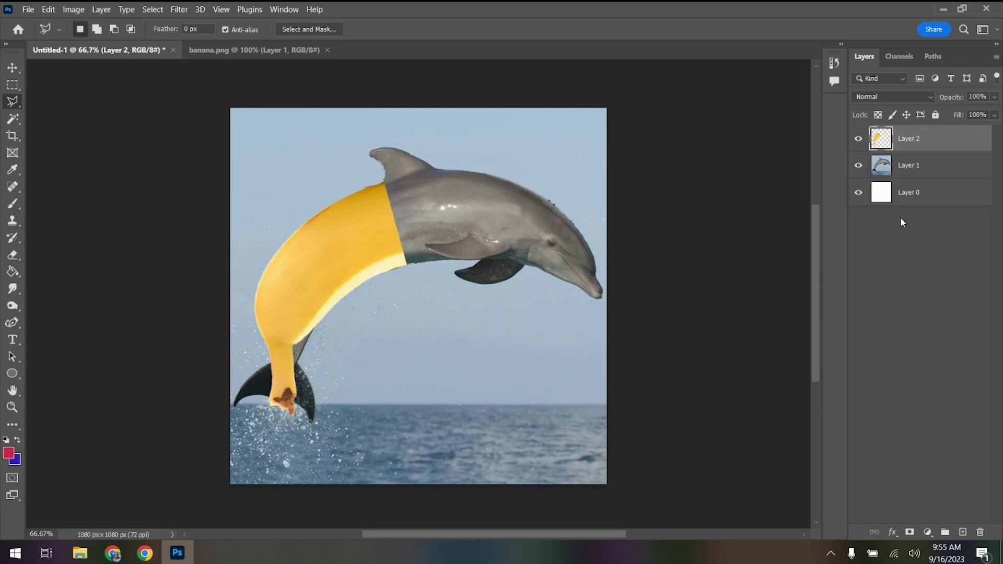
- Duplicate Layer 1 and cut the dolphin out on the copy using Select Subject and a layer mask that is applied
left_click(920, 172)
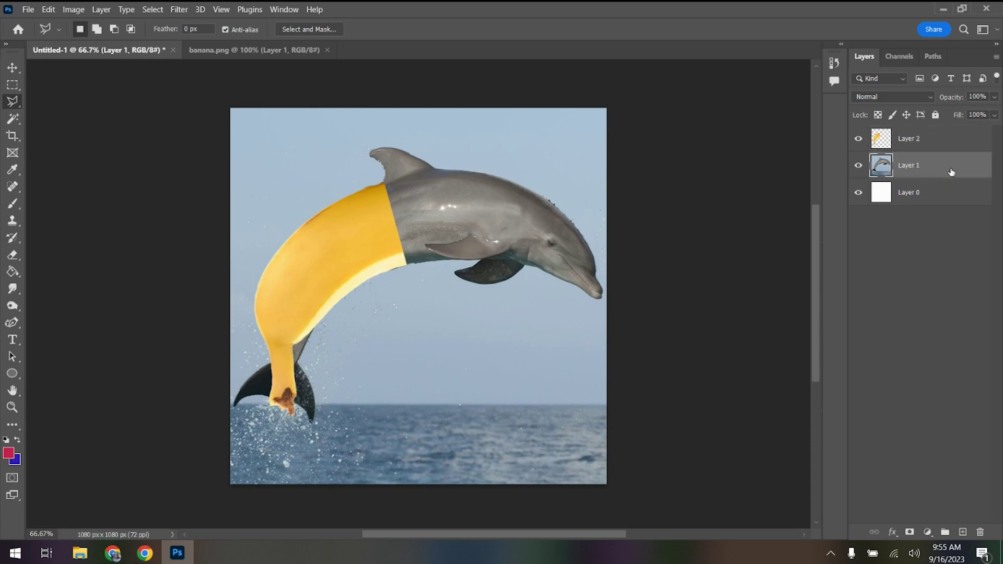
left_click_drag(952, 173, 964, 532)
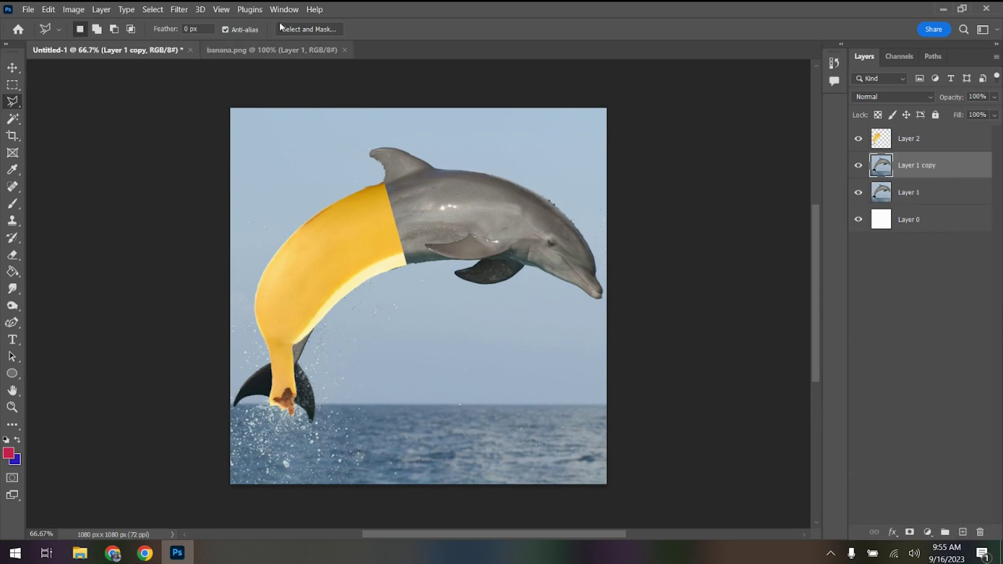
left_click(153, 10)
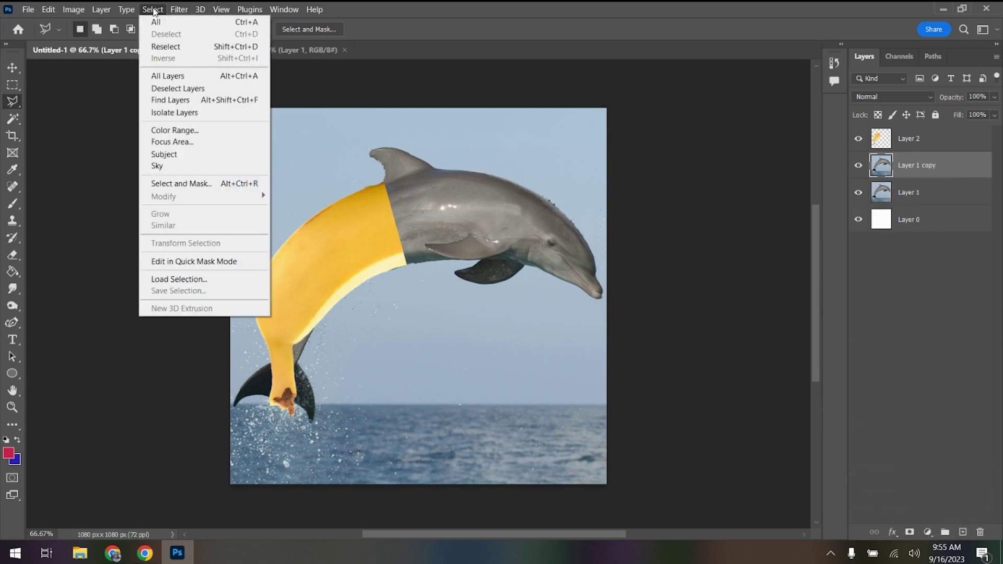
left_click(166, 155)
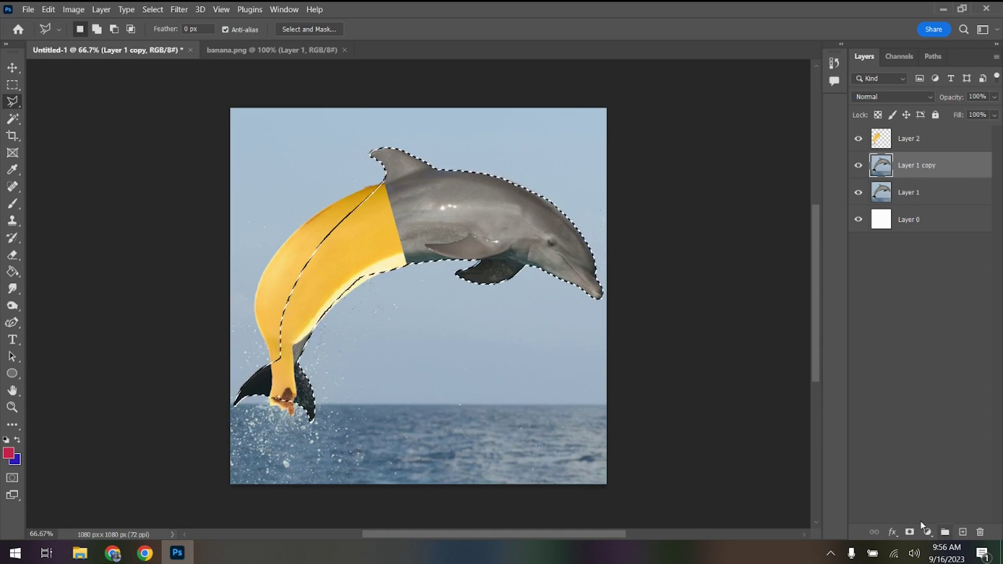
left_click(910, 532)
right_click(911, 176)
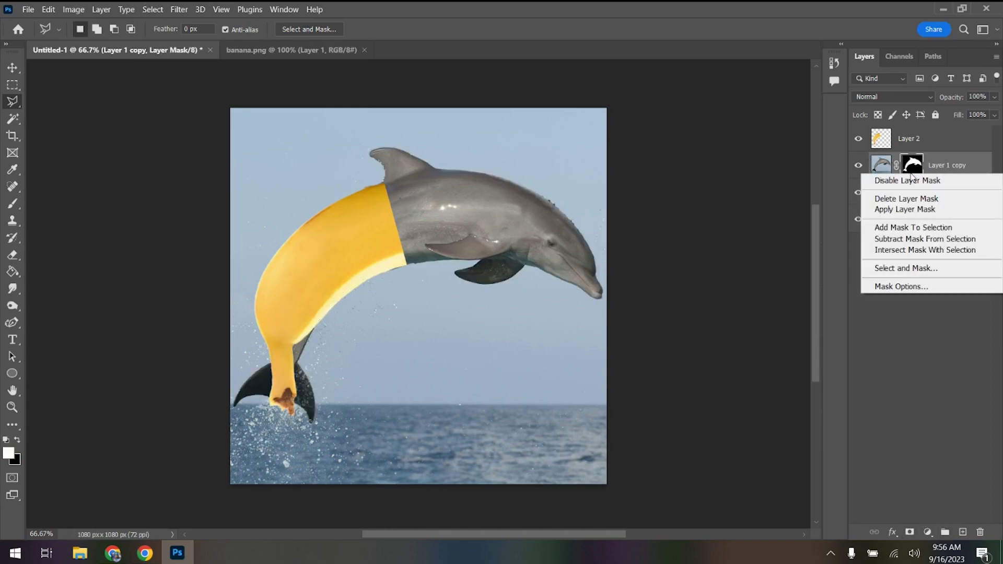
left_click(905, 209)
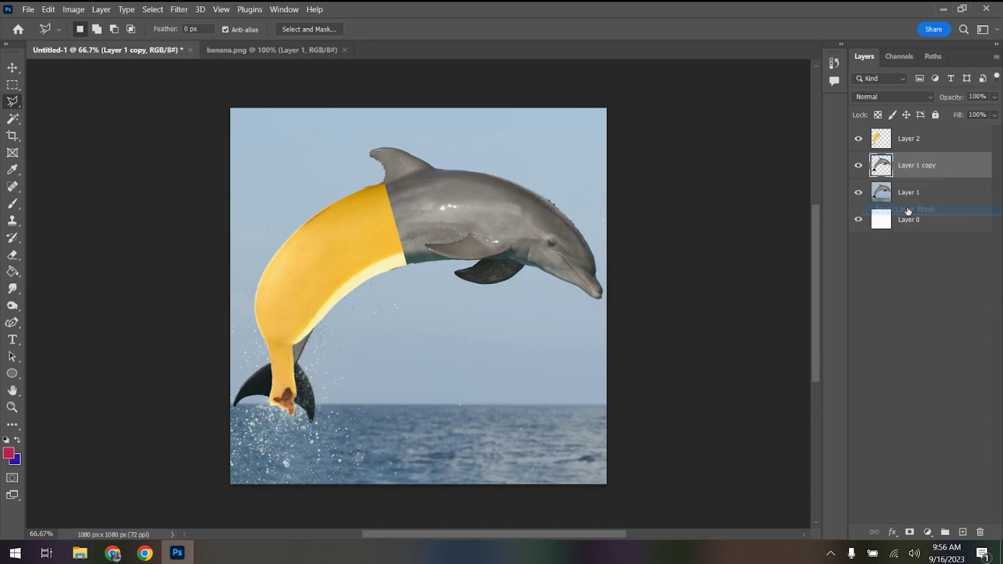
- Rename the cut-out dolphin layer as Yellow Dolphin
double_click(904, 167)
type("Yellow Dolphin")
left_click(906, 299)
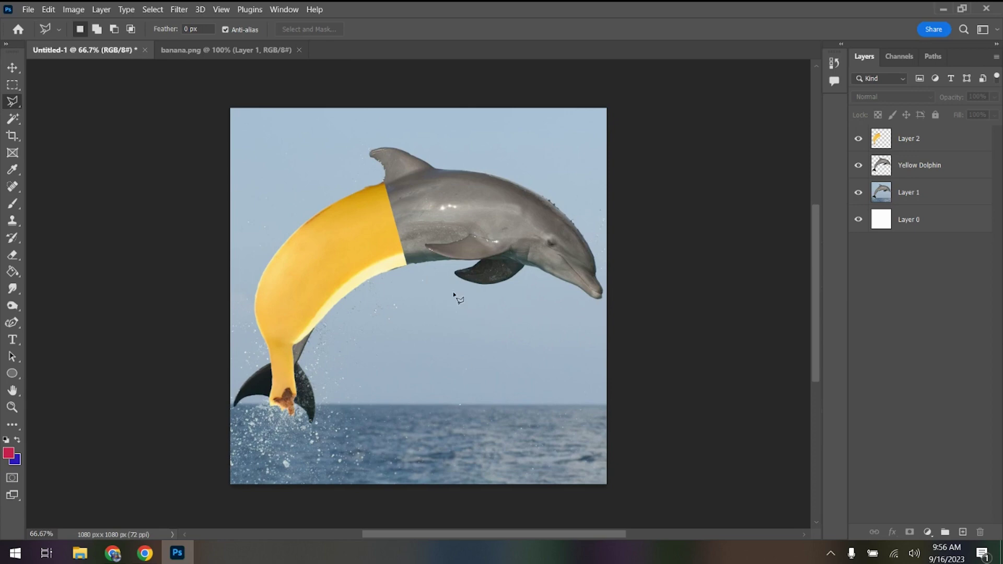
- Start a Match Color adjustment on the Yellow Dolphin layer, with Untitled-1 as the source and the banana's Layer 2 as the source layer
left_click(915, 172)
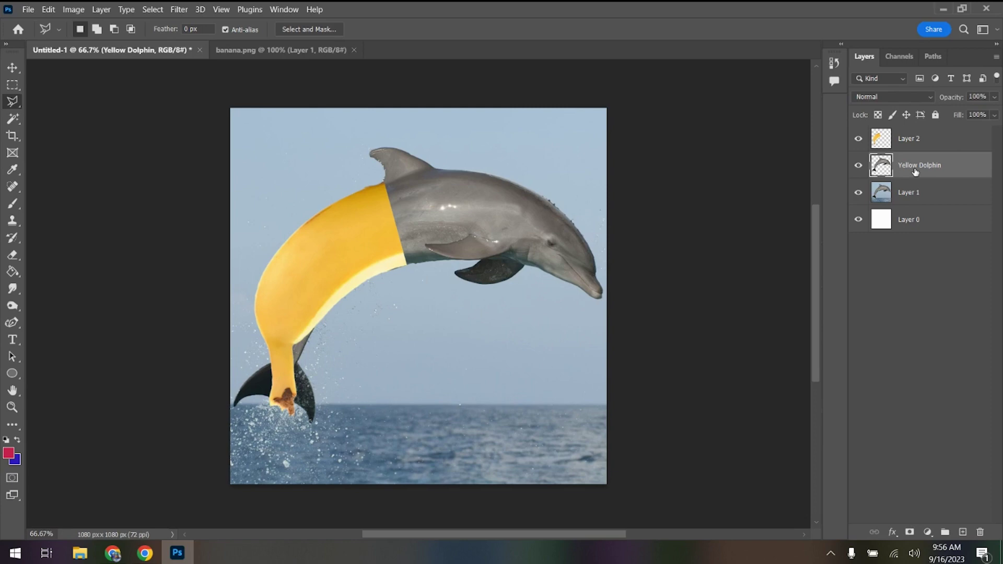
left_click(258, 48)
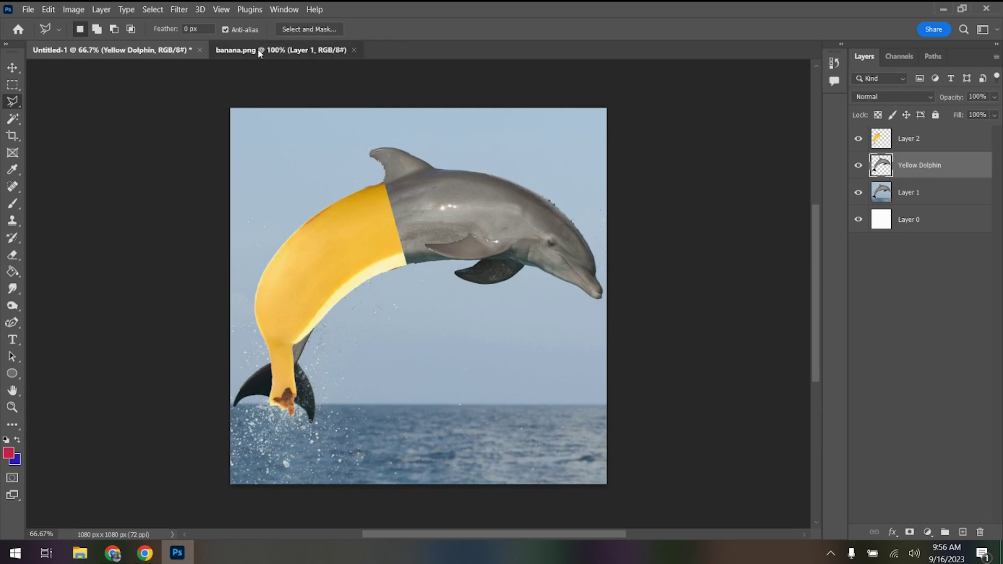
left_click(142, 53)
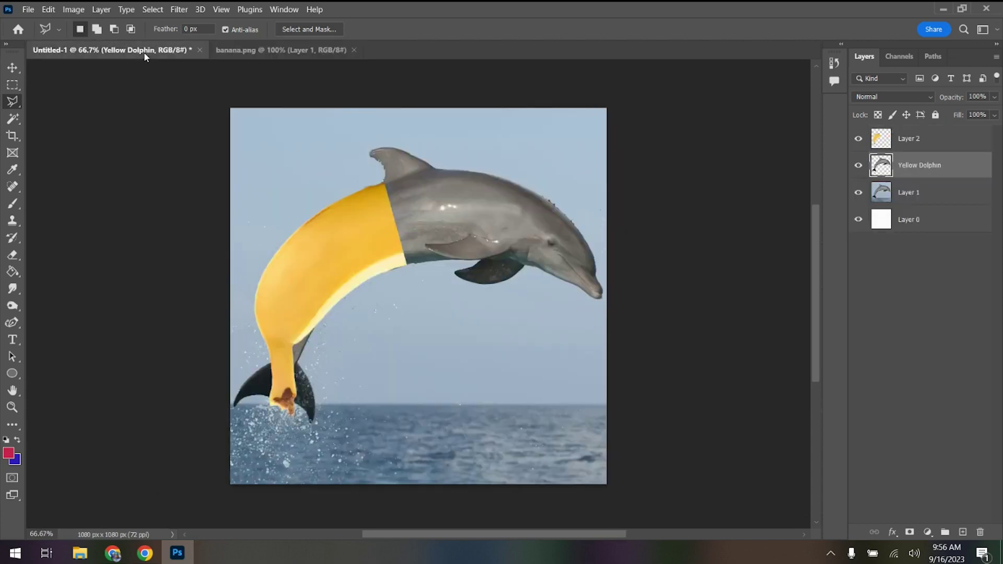
left_click(74, 10)
mouse_move(80, 44)
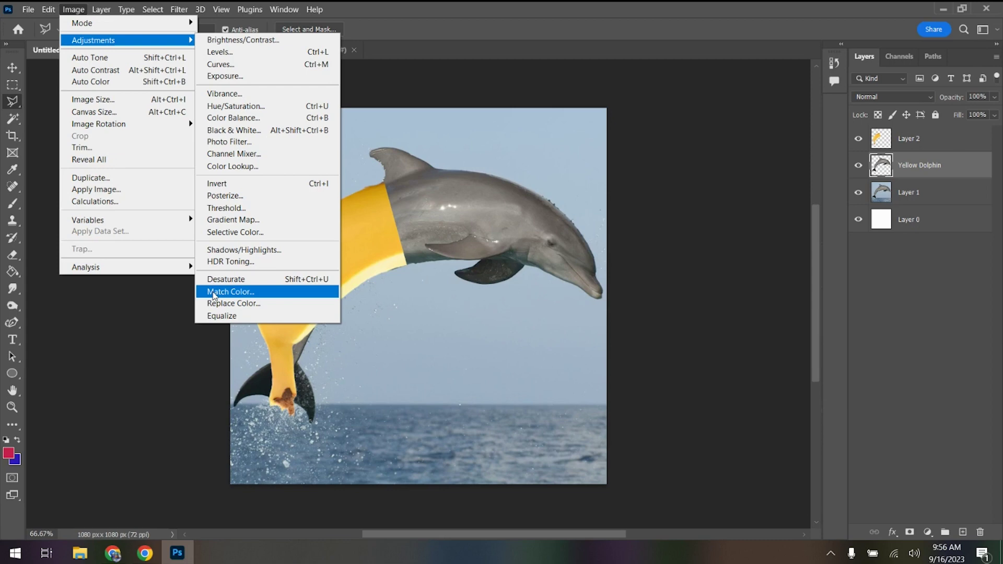
left_click(230, 292)
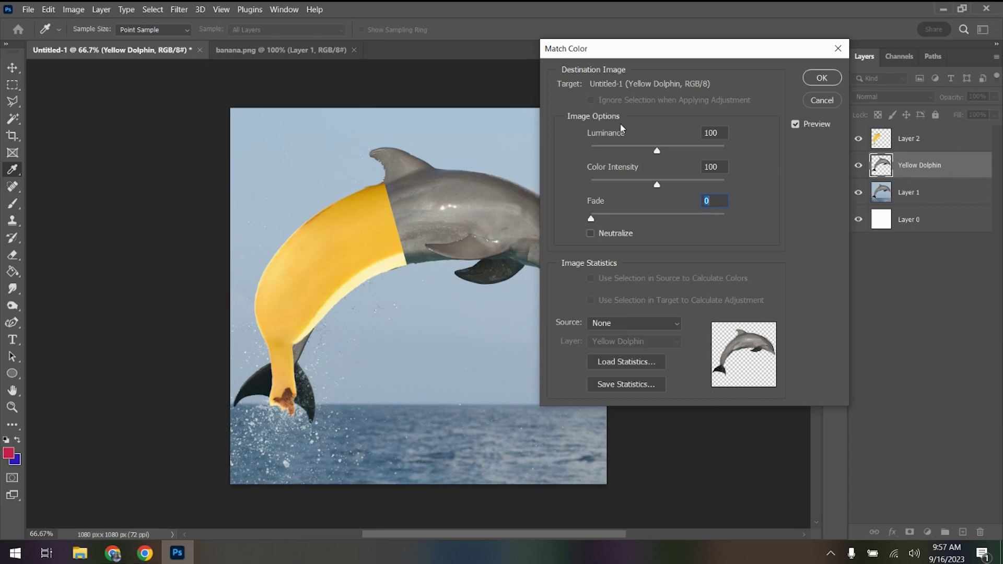
left_click(637, 327)
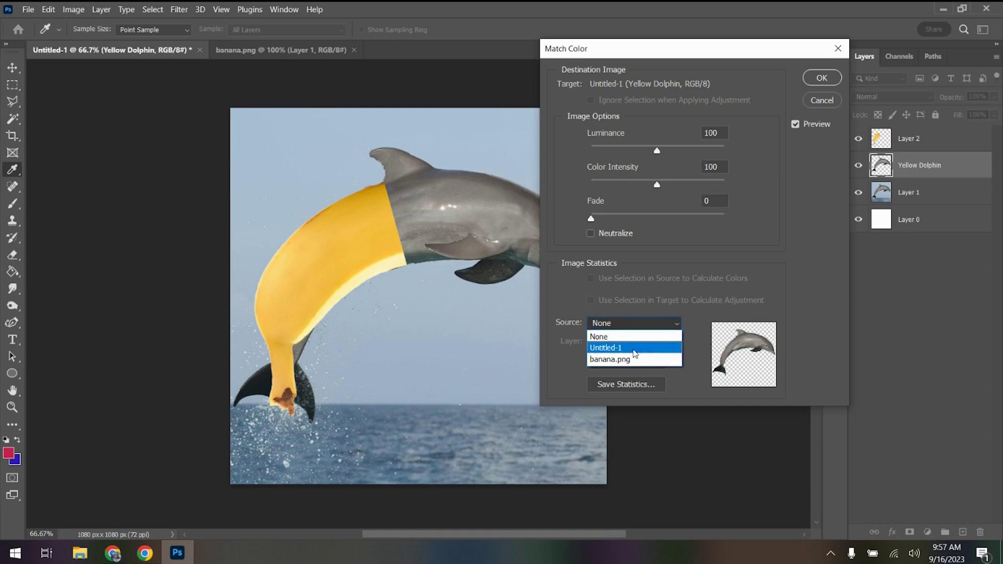
left_click(633, 348)
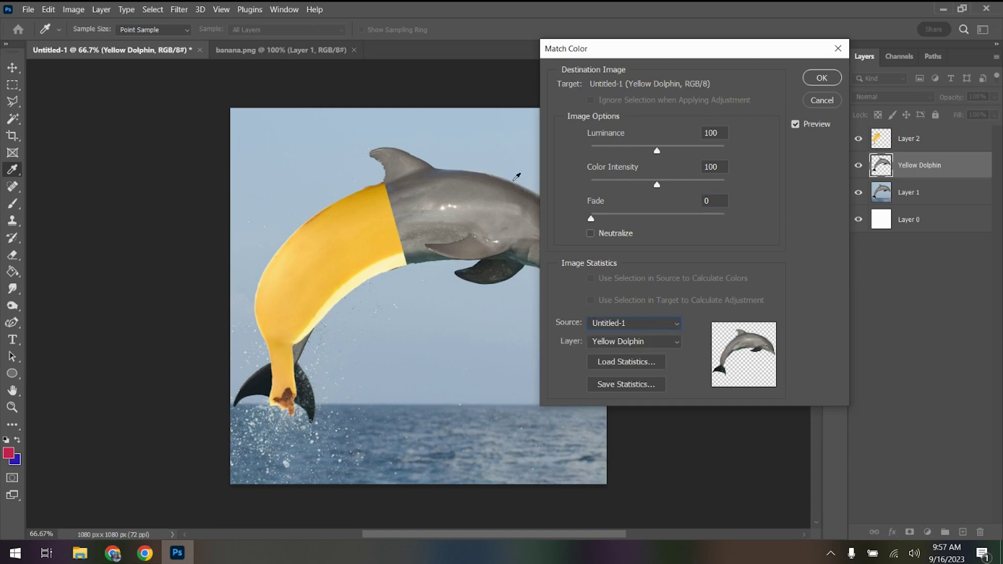
left_click(674, 347)
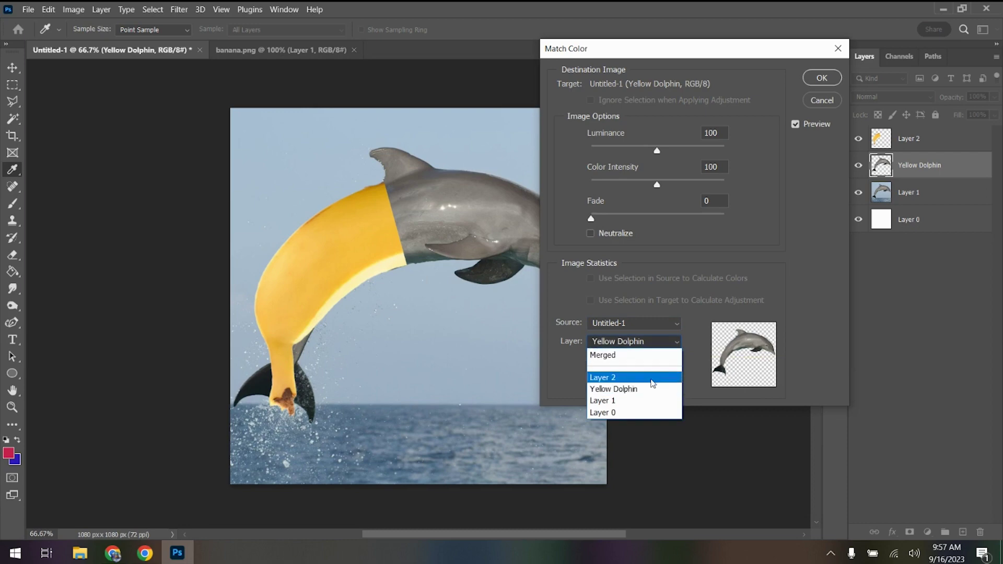
left_click(653, 378)
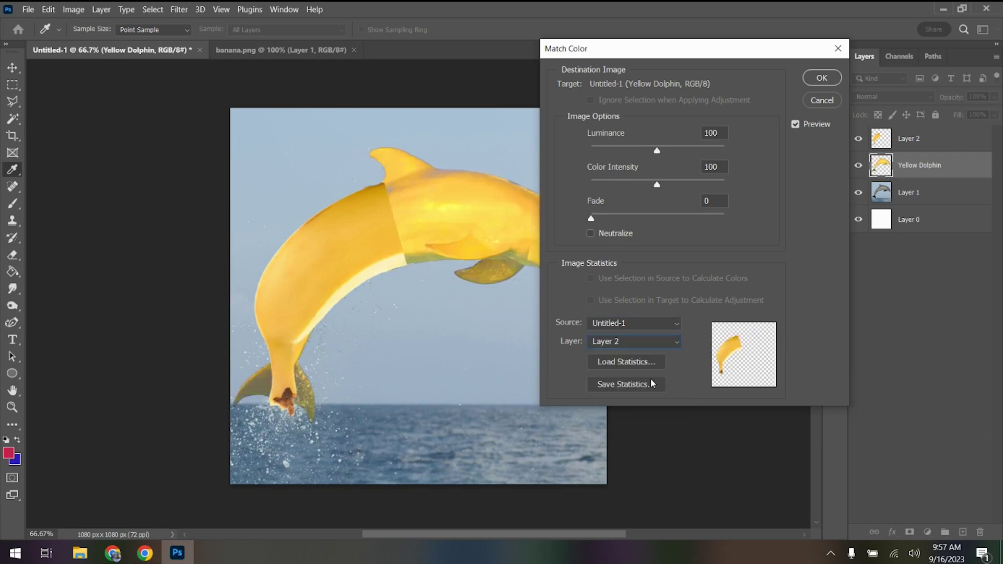
- Set the match's luminance to 71, color intensity to 58 and fade to 20, try Neutralize but leave it off, and apply the adjustment
left_click_drag(660, 50, 729, 54)
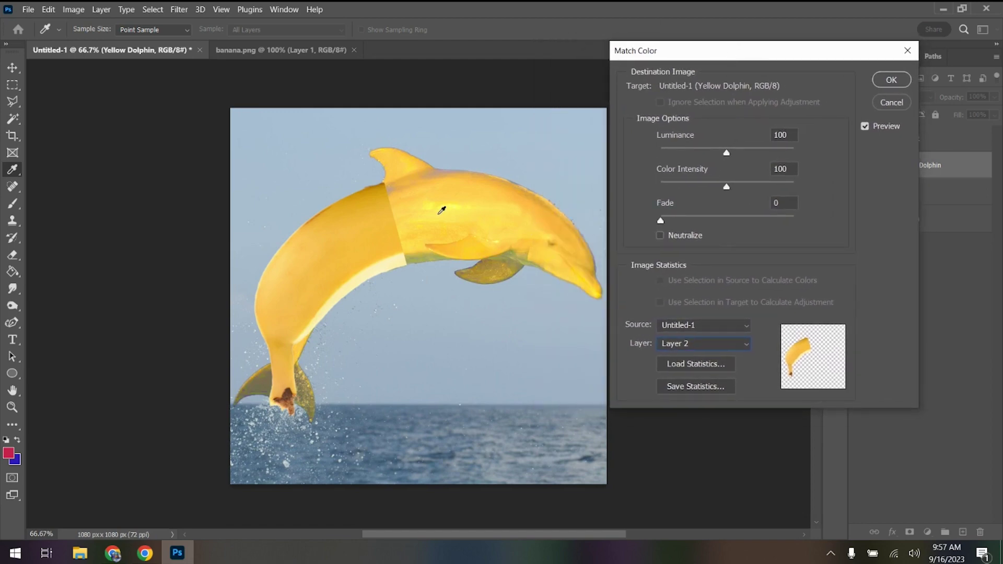
left_click_drag(726, 154, 707, 153)
left_click_drag(727, 188, 700, 189)
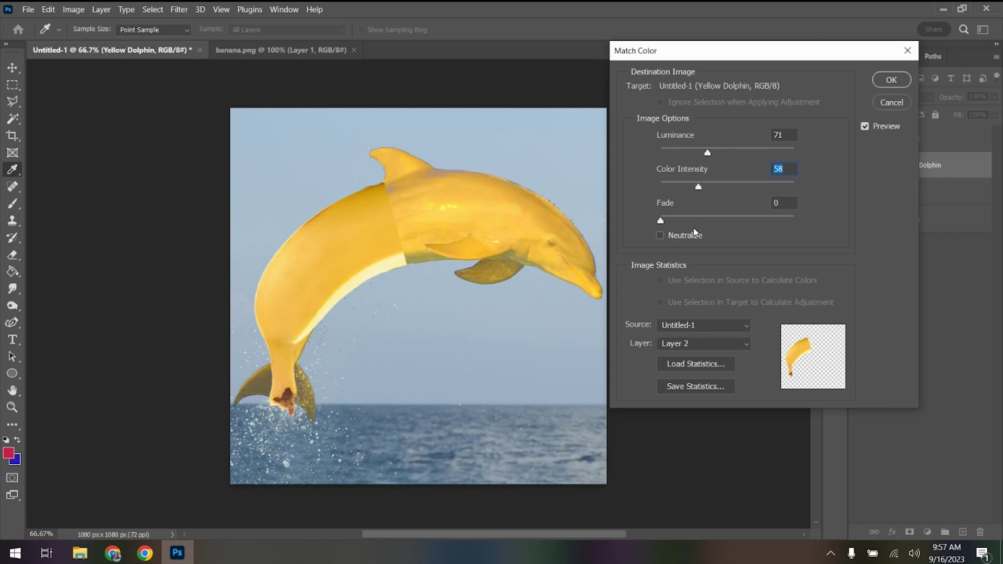
left_click_drag(661, 224, 687, 224)
left_click(662, 237)
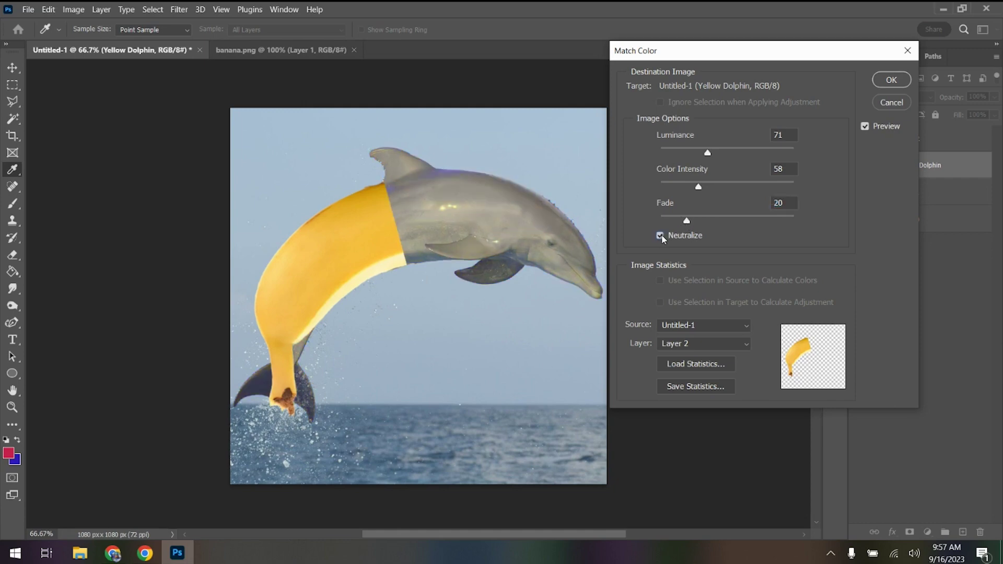
left_click(662, 237)
left_click(661, 236)
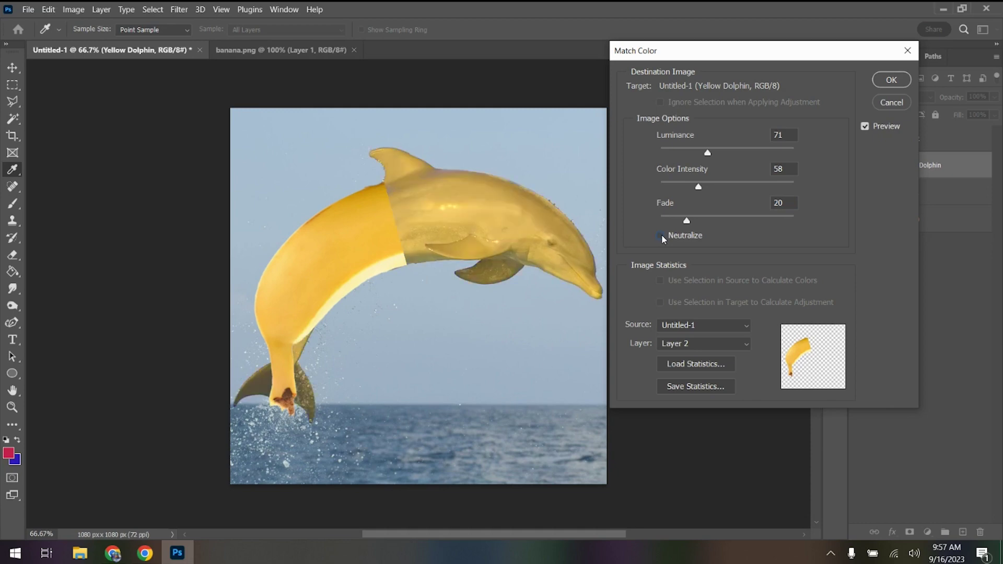
left_click(892, 80)
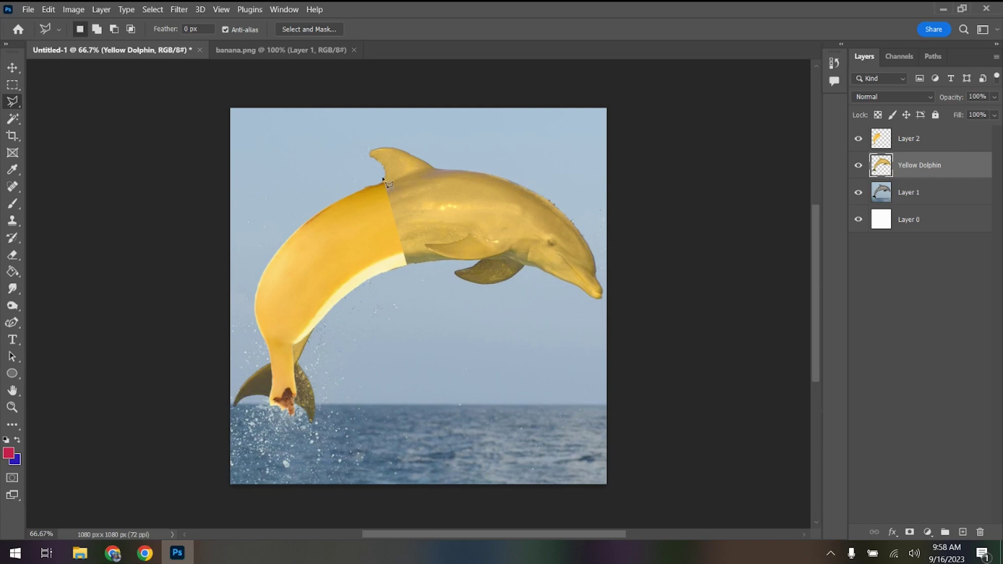
- Add a layer mask to the banana's Layer 2, and set up a black soft round brush at 64 px and 59% hardness
left_click(910, 144)
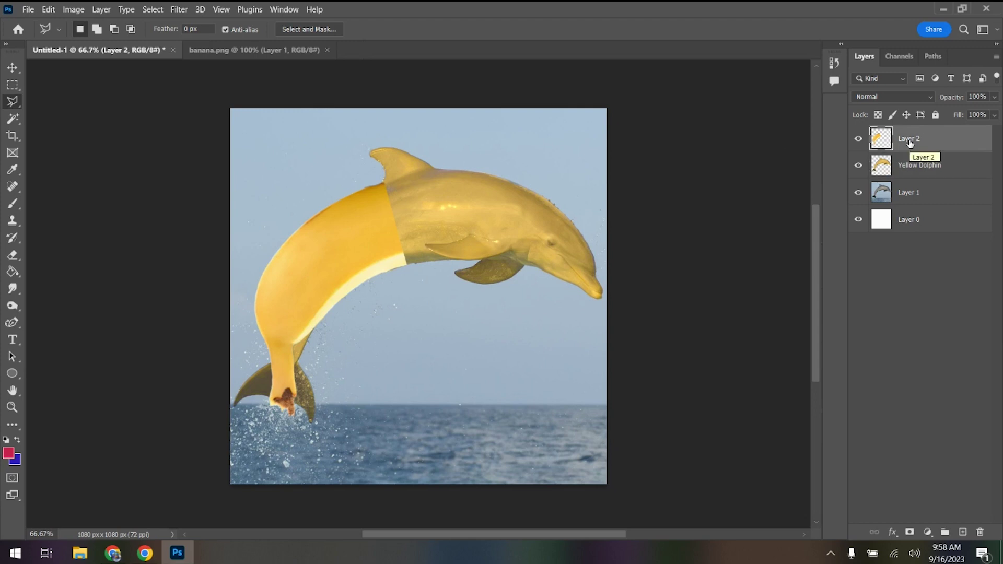
left_click(909, 532)
left_click(13, 203)
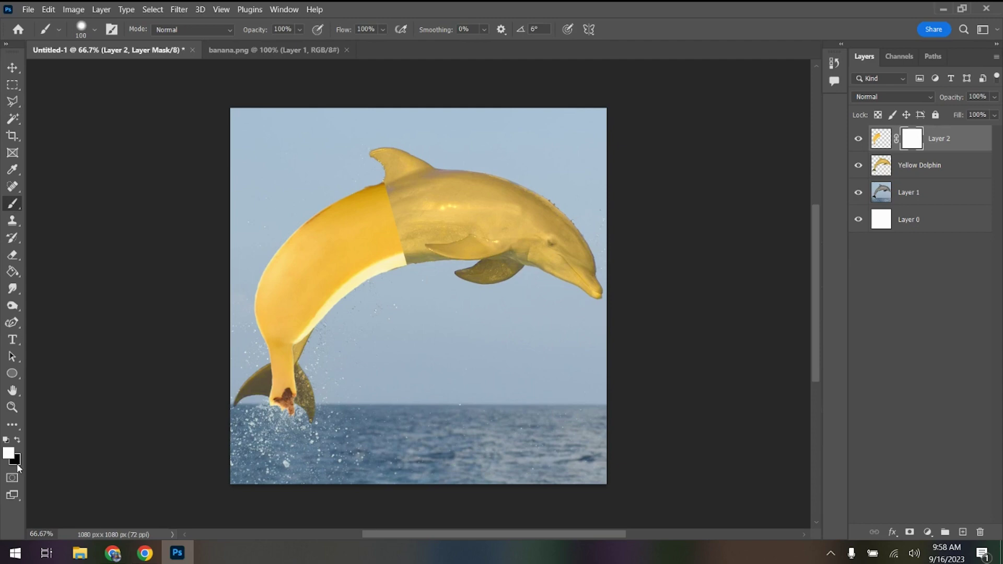
left_click(17, 442)
left_click(94, 29)
left_click_drag(105, 71, 99, 71)
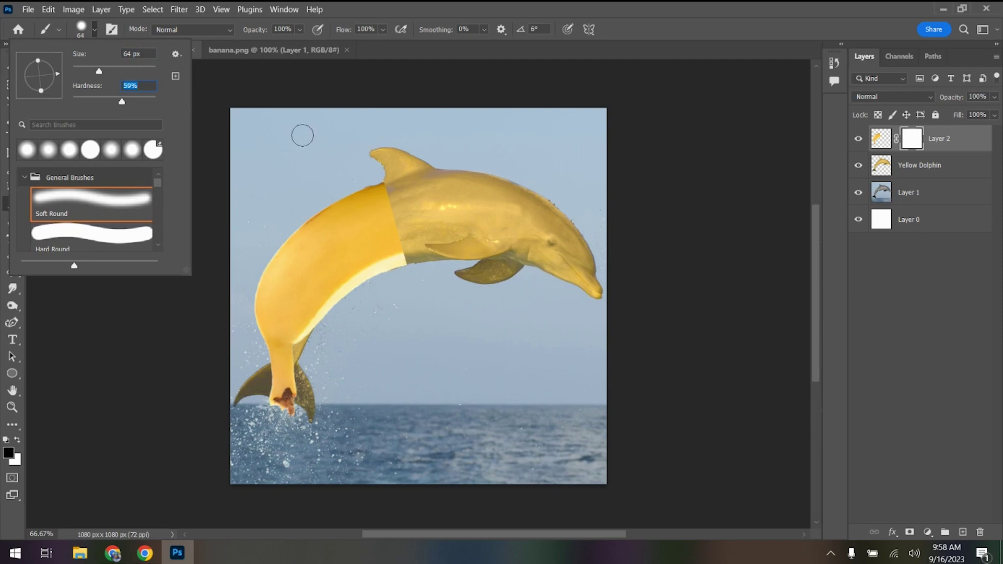
- Try masking the banana's front edge with a 127 px black brush, restore it with white, and remove Layer 2's layer mask
left_click(120, 72)
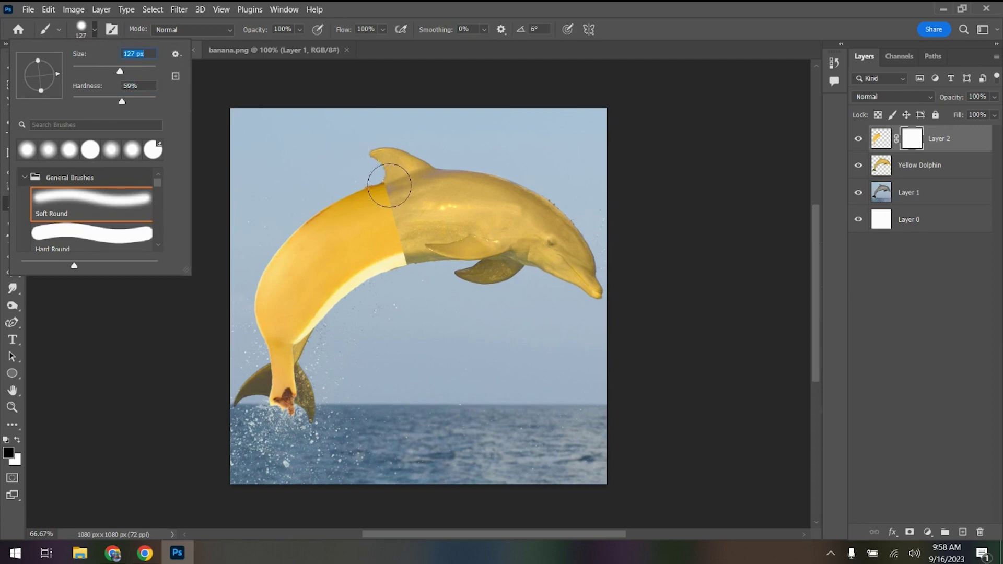
left_click(392, 187)
mouse_move(410, 242)
left_mouse_down()
mouse_move(401, 268)
mouse_move(389, 156)
left_mouse_up()
left_click(17, 440)
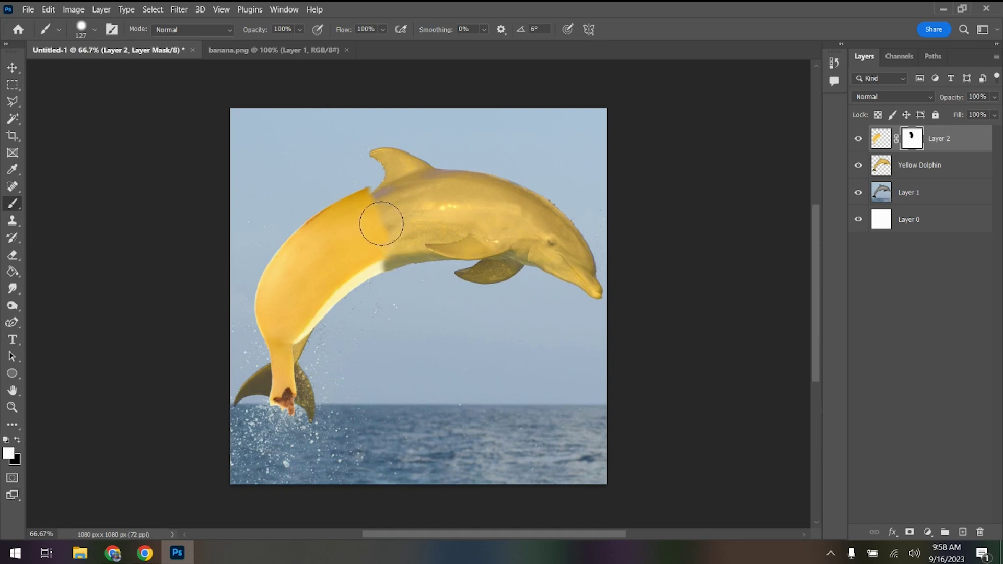
mouse_move(385, 207)
left_mouse_down()
mouse_move(372, 206)
mouse_move(381, 206)
mouse_move(376, 233)
mouse_move(409, 243)
left_mouse_up()
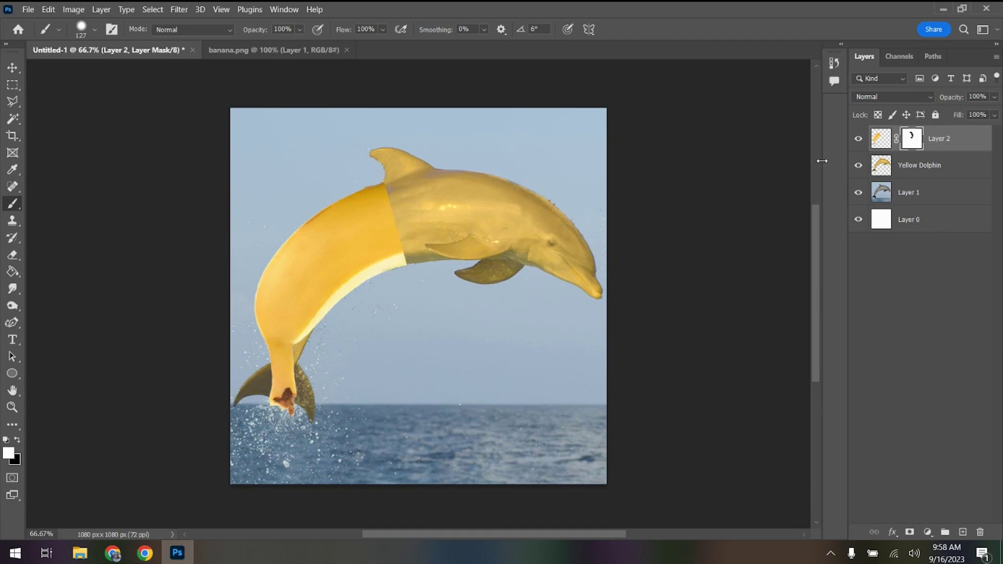
right_click(907, 141)
left_click(905, 175)
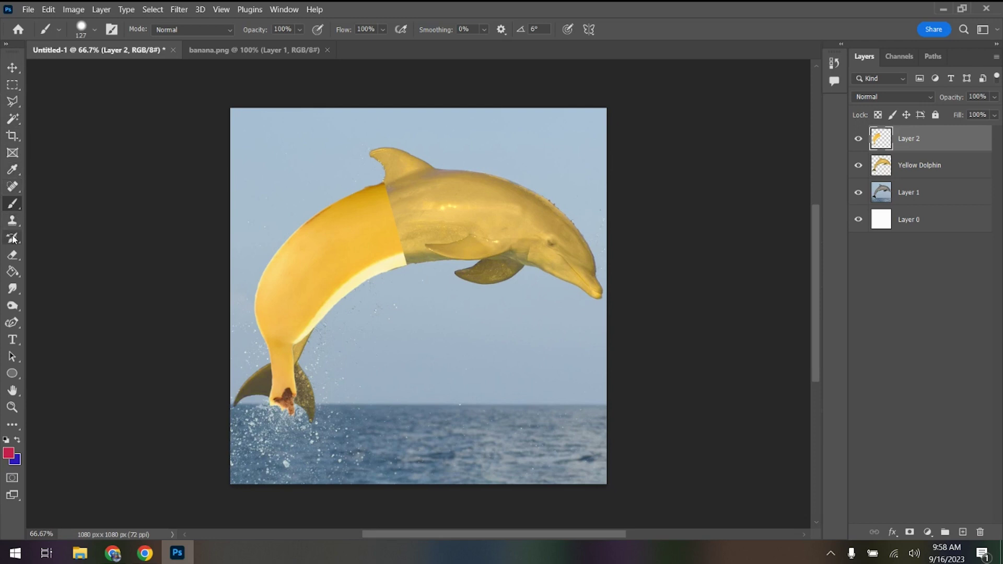
- Smudge the banana's front edge and pale underside into the dolphin's body with an 84 px brush at 90% and 48% strength
left_click(13, 291)
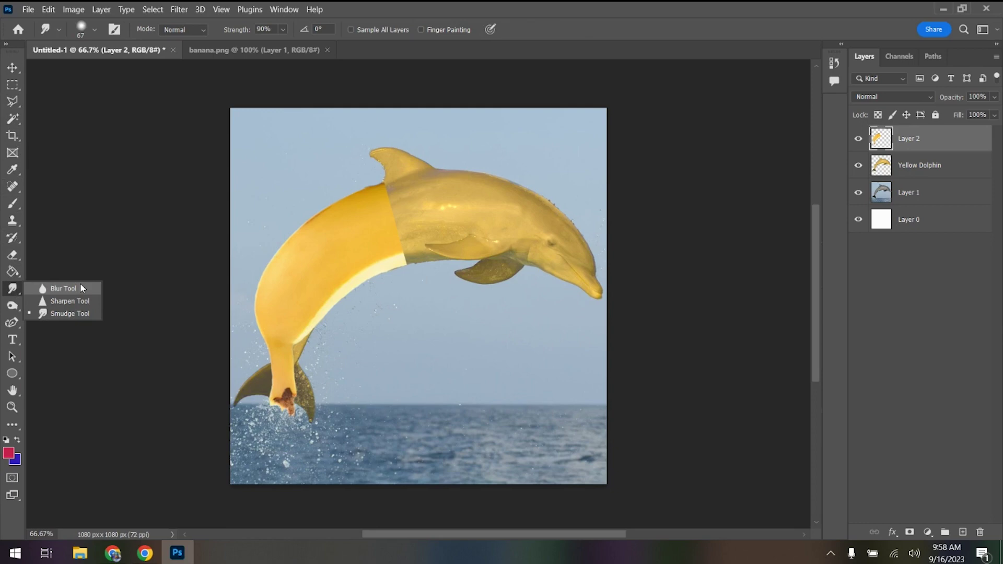
left_click(79, 313)
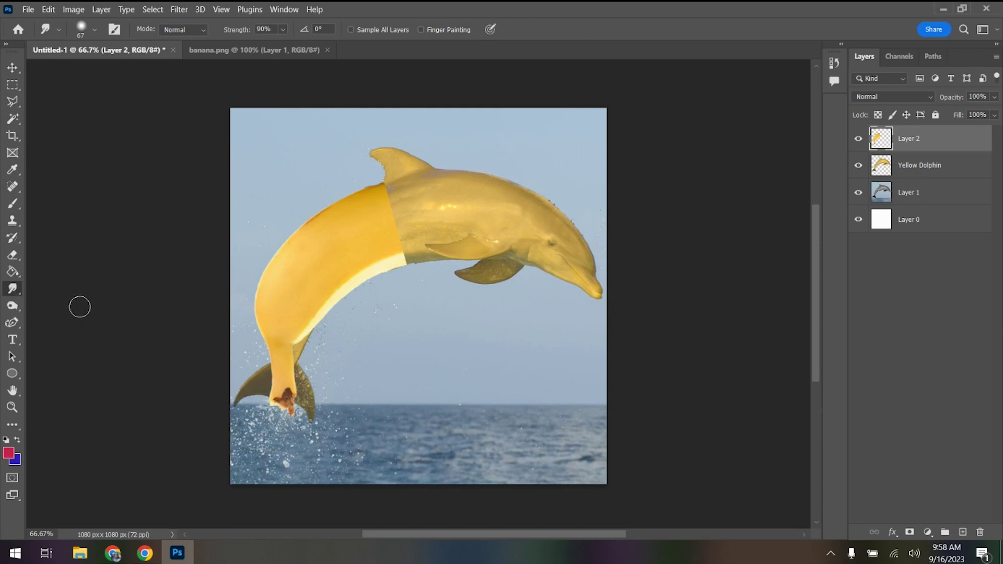
left_click(95, 30)
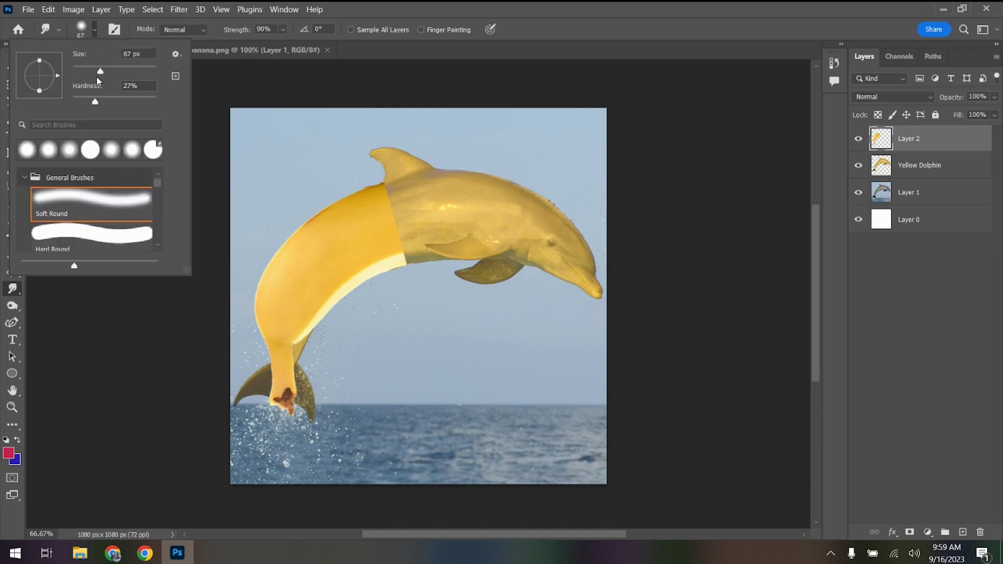
mouse_move(101, 76)
left_mouse_down()
mouse_move(98, 104)
mouse_move(118, 107)
mouse_move(110, 102)
left_mouse_up()
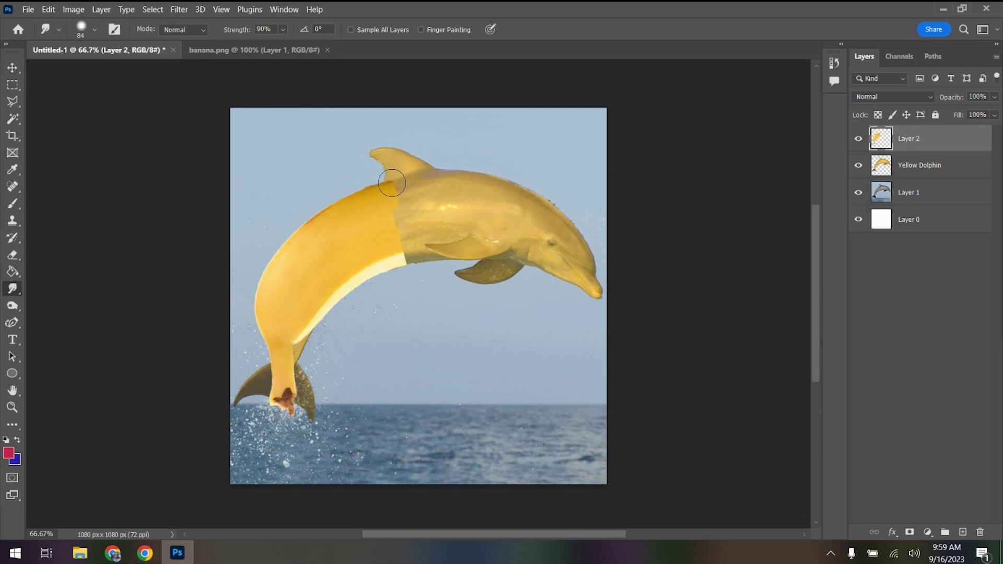
mouse_move(393, 207)
left_mouse_down()
mouse_move(413, 206)
mouse_move(397, 225)
mouse_move(423, 227)
mouse_move(397, 236)
mouse_move(401, 254)
mouse_move(416, 253)
mouse_move(405, 274)
left_mouse_up()
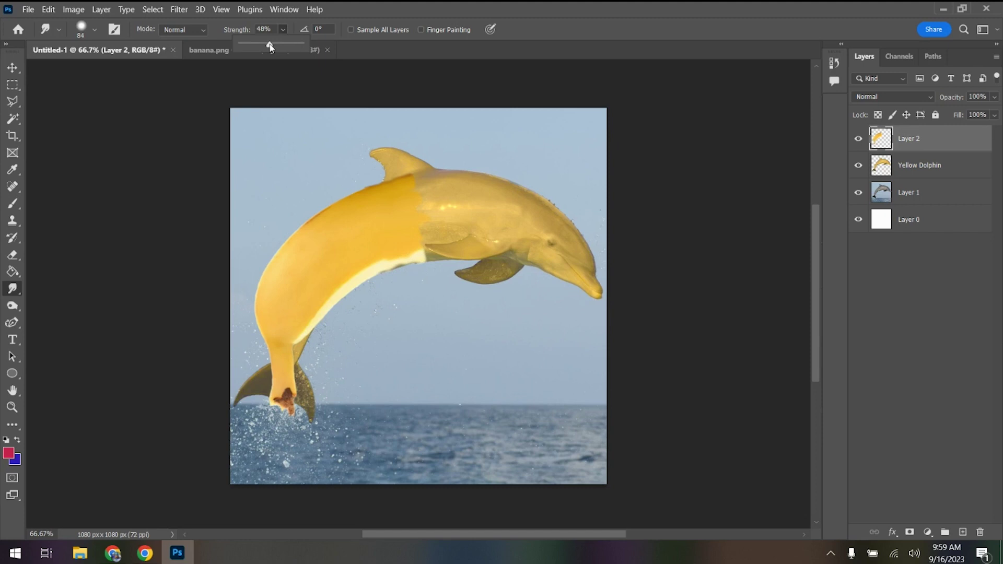
left_click_drag(406, 215, 428, 214)
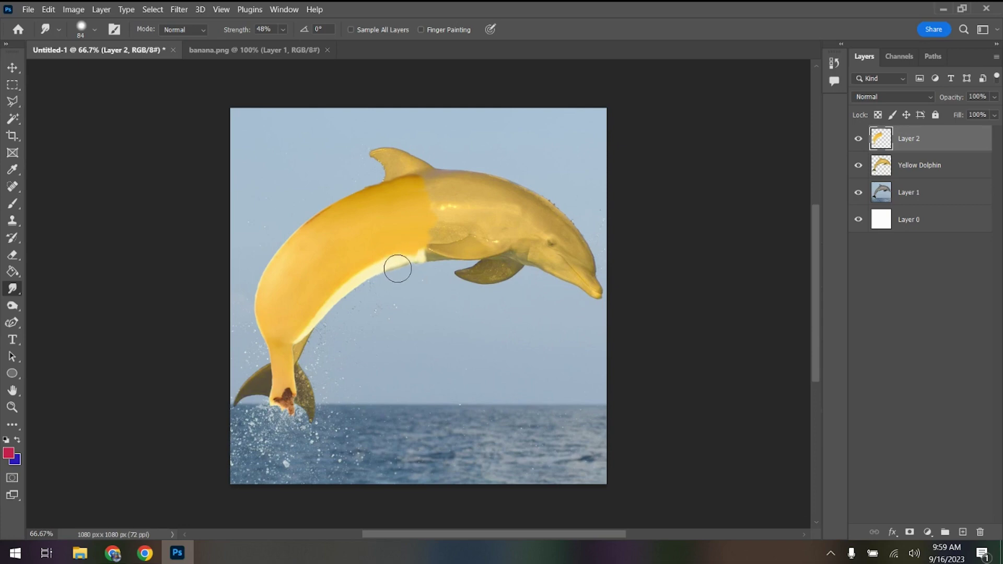
left_click_drag(417, 266, 445, 262)
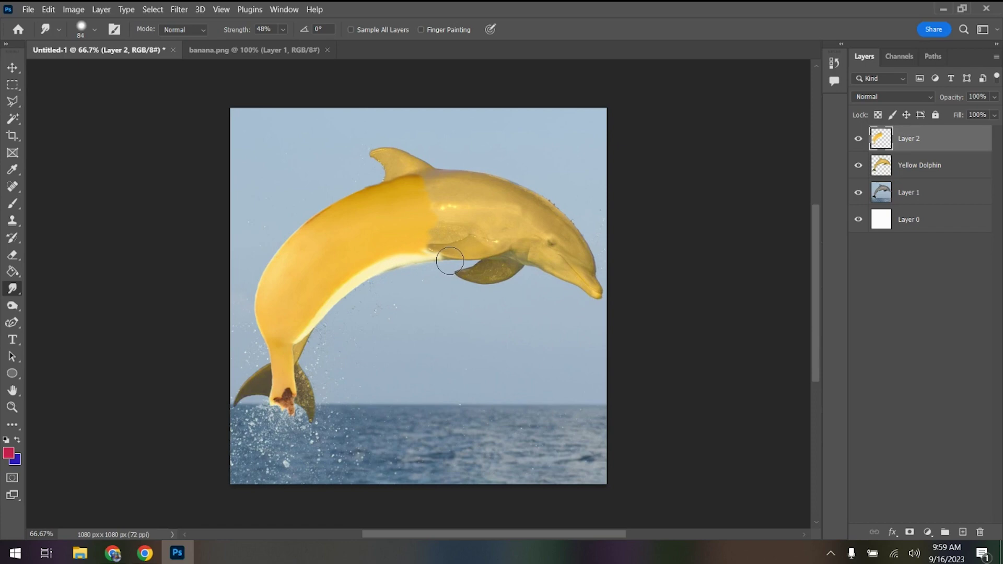
- Soften the smudged banana edge on a new Layer 2 mask with a 259 px black brush, and apply the mask
left_click(910, 532)
left_click(13, 204)
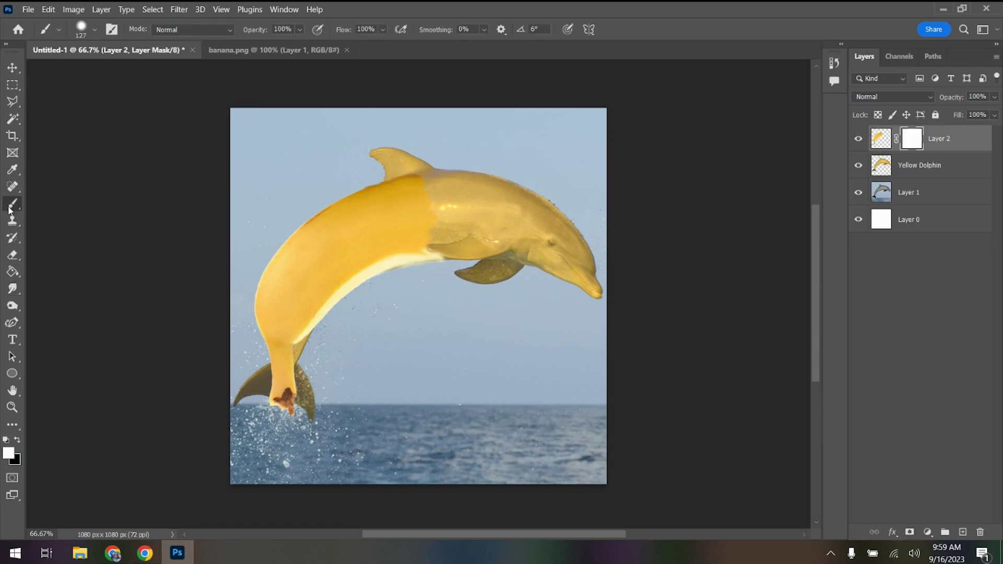
left_click(17, 441)
left_click(84, 30)
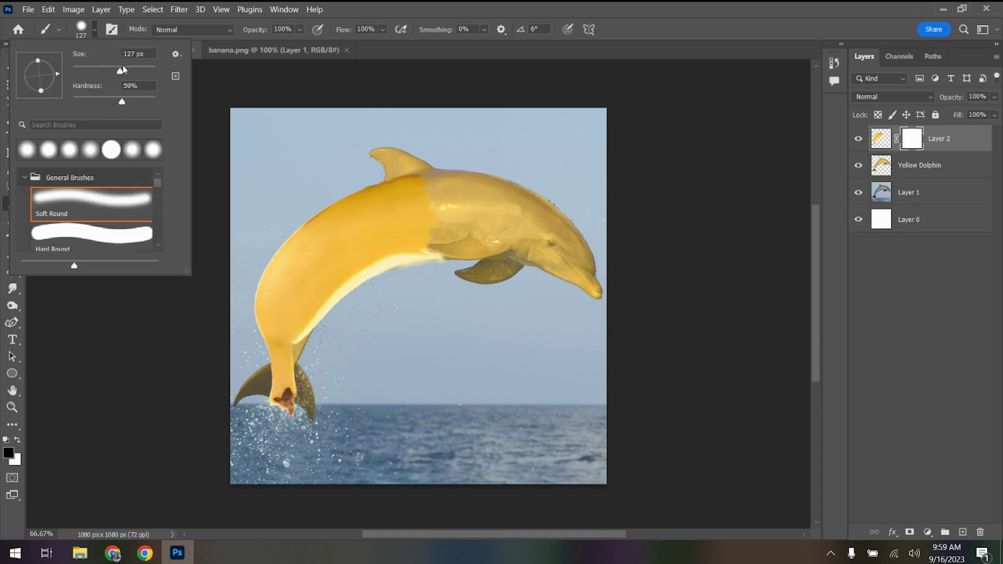
left_click(453, 155)
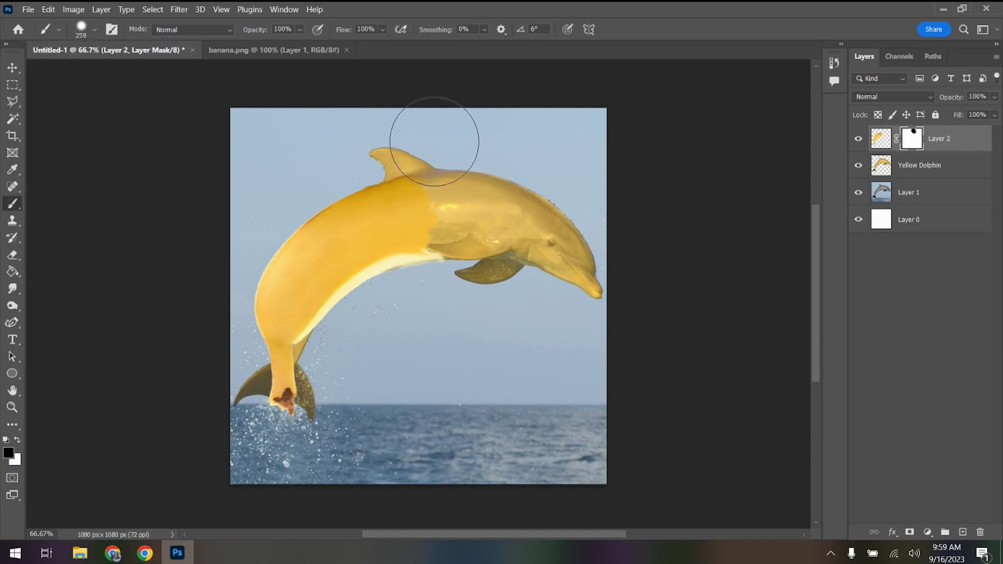
mouse_move(452, 173)
left_mouse_down()
mouse_move(475, 220)
mouse_move(466, 261)
mouse_move(465, 212)
mouse_move(466, 242)
left_mouse_up()
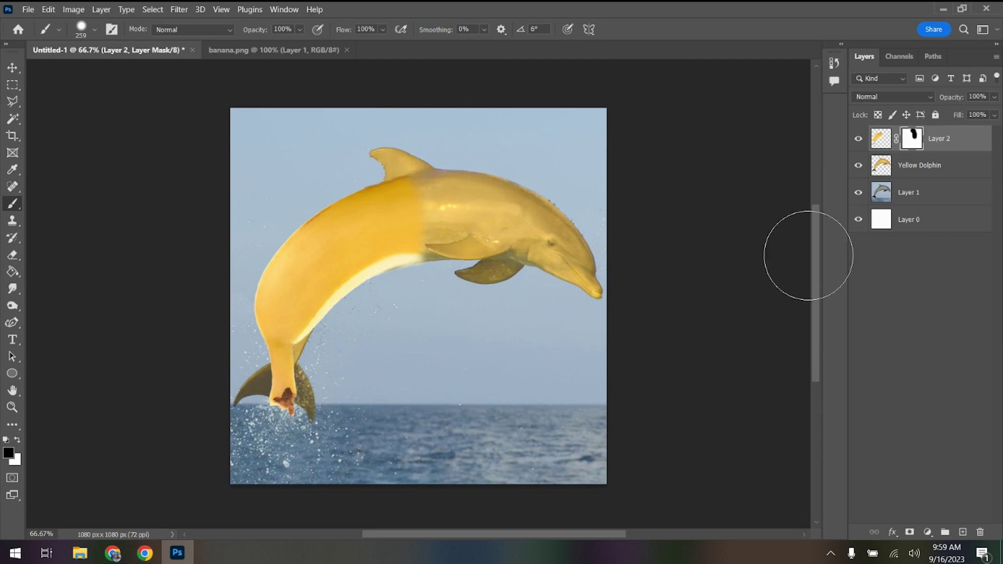
right_click(904, 144)
left_click(920, 180)
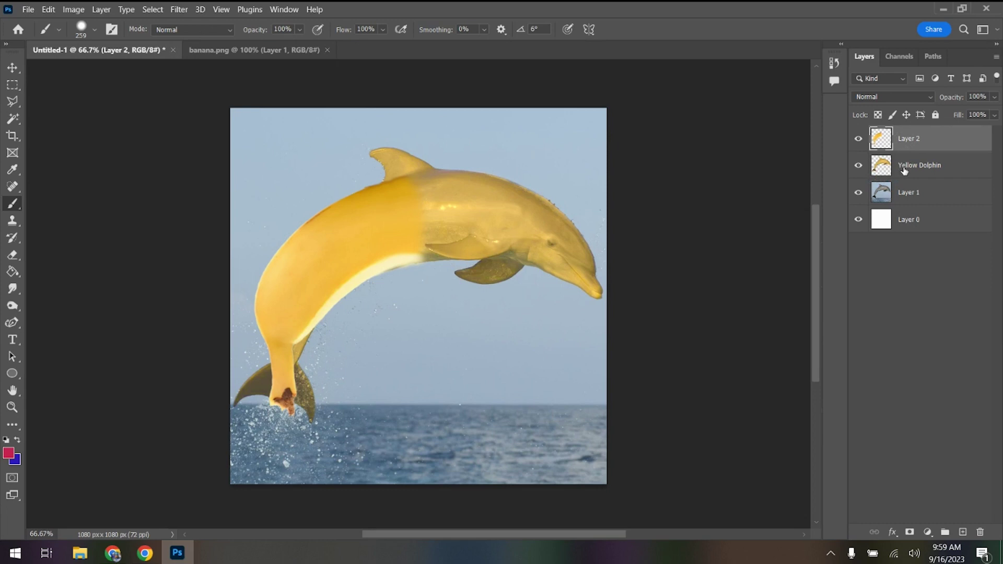
- Lasso the area around the tail on the Yellow Dolphin layer, delete the yellow tail and clear the selection
left_click(904, 170)
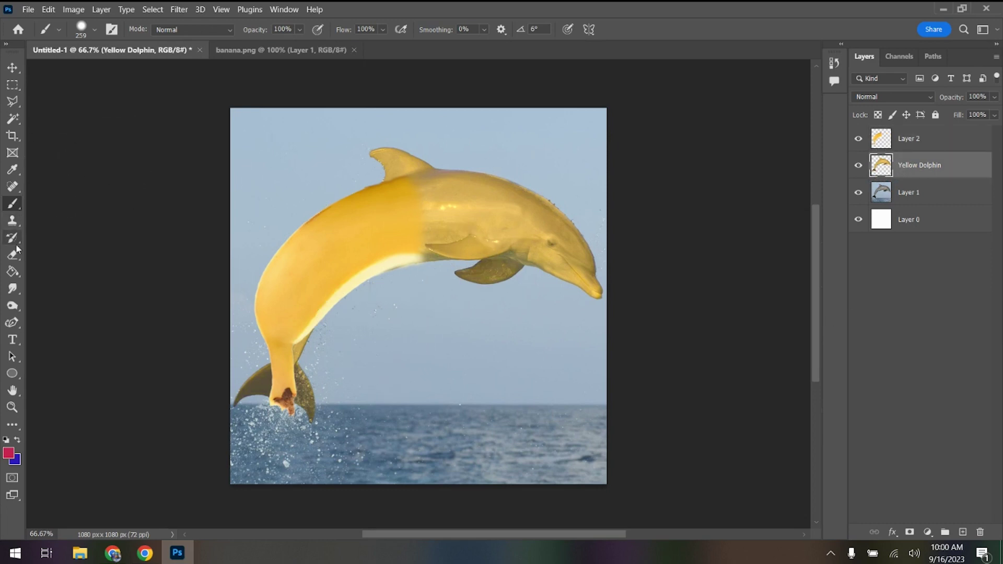
left_click(12, 103)
left_click(236, 228)
left_click(422, 411)
left_click(385, 470)
left_click(201, 452)
double_click(176, 269)
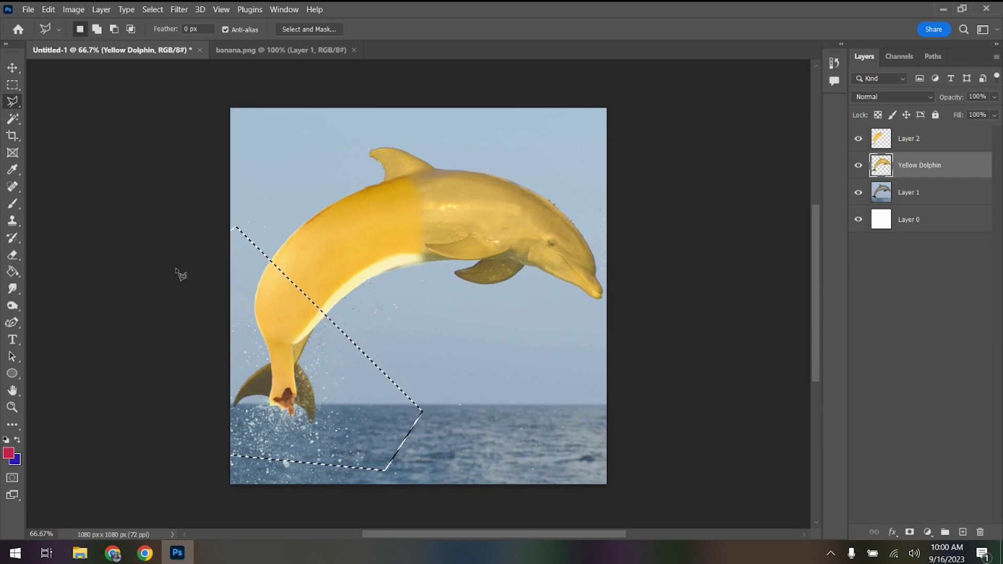
key("Delete")
key("ctrl+d")
- Clone sky and sea over the dark dolphin tail on Layer 1 using a 50 px Clone Stamp, covering both flukes beside the banana stem
left_click(923, 198)
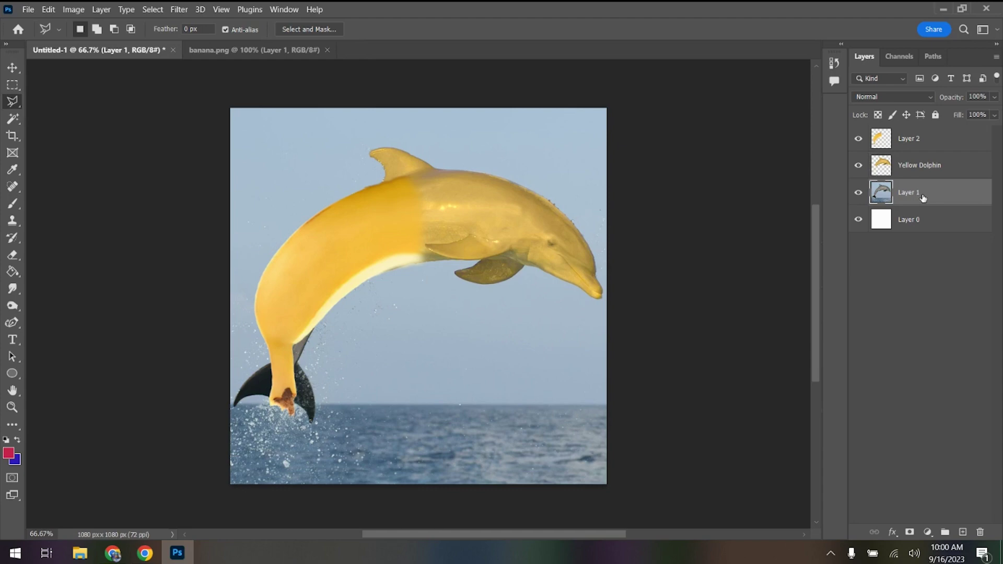
scroll(315, 322, "up", 5)
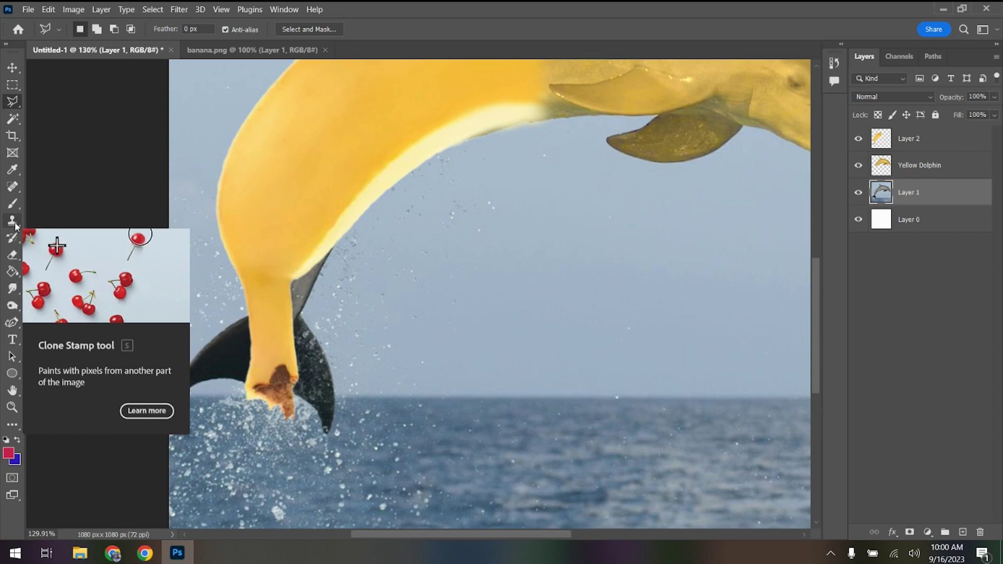
left_click(16, 226)
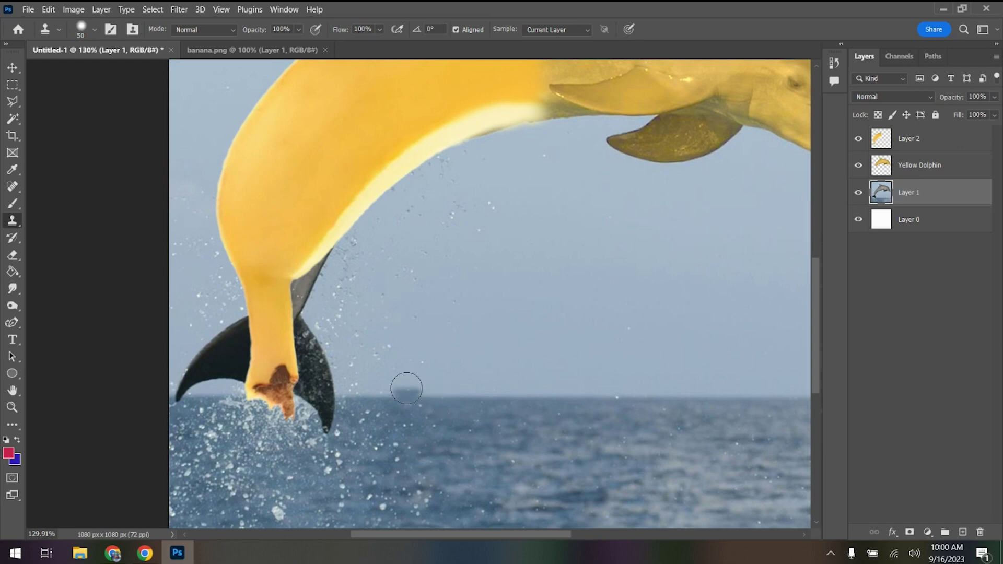
left_click(470, 268)
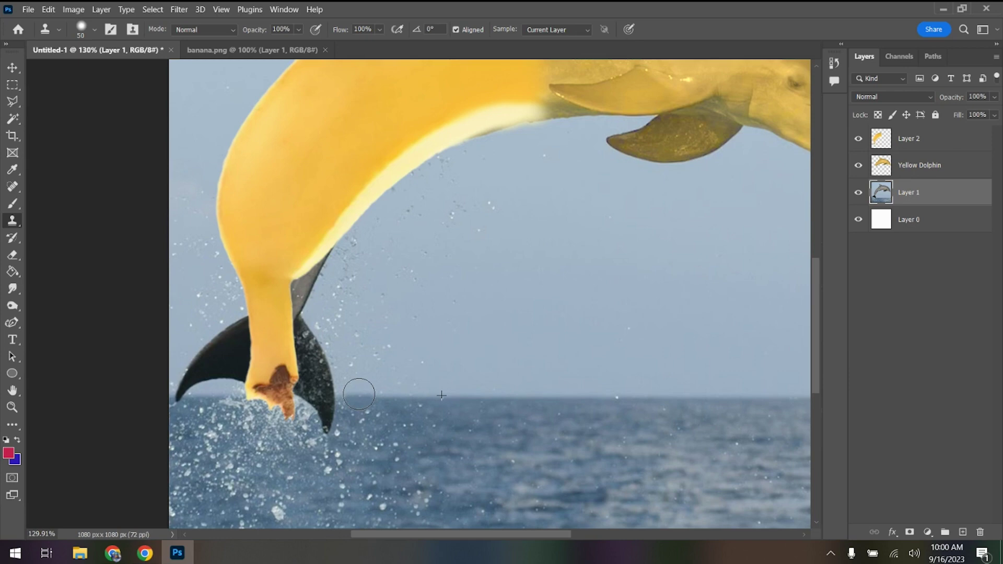
left_click_drag(361, 373, 356, 341)
mouse_move(342, 400)
left_mouse_down()
mouse_move(303, 398)
mouse_move(326, 426)
mouse_move(322, 325)
mouse_move(310, 375)
mouse_move(300, 334)
mouse_move(314, 300)
mouse_move(311, 292)
mouse_move(299, 311)
mouse_move(300, 290)
mouse_move(339, 218)
mouse_move(308, 351)
mouse_move(338, 340)
left_mouse_up()
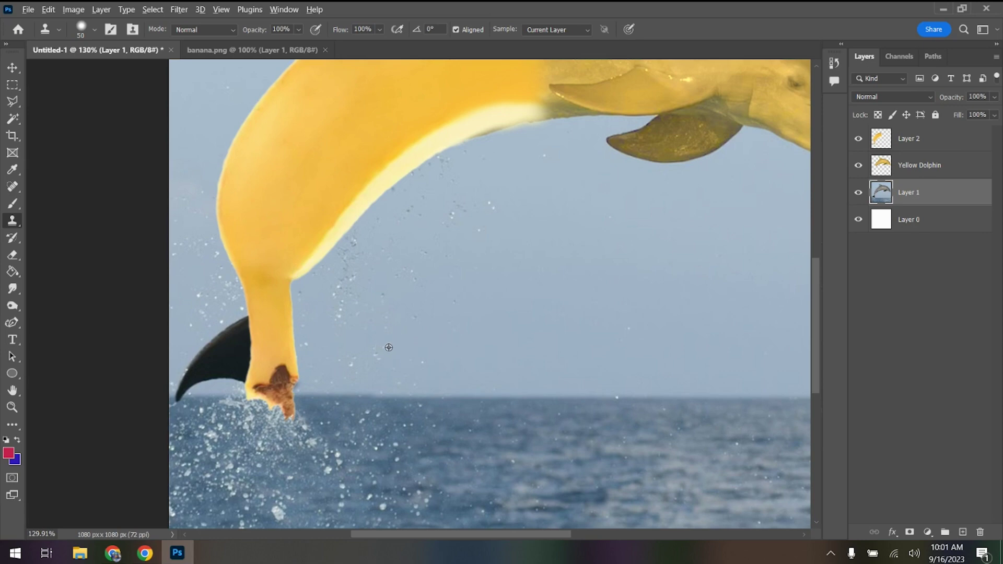
mouse_move(265, 327)
left_mouse_down()
mouse_move(255, 347)
mouse_move(252, 310)
mouse_move(247, 376)
mouse_move(227, 361)
mouse_move(222, 326)
mouse_move(260, 364)
mouse_move(292, 376)
mouse_move(308, 371)
mouse_move(295, 352)
mouse_move(216, 373)
mouse_move(207, 349)
mouse_move(200, 372)
left_mouse_up()
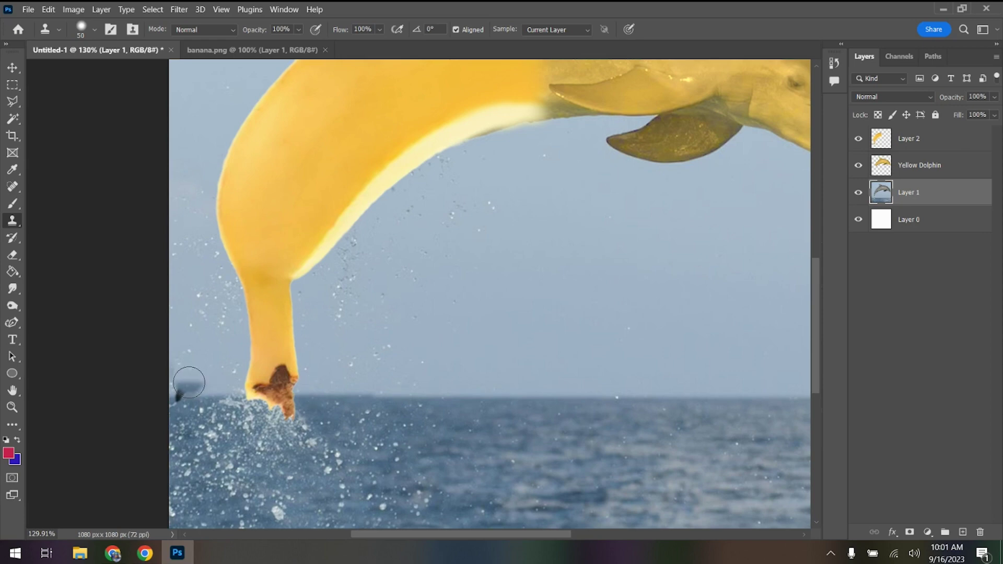
mouse_move(204, 395)
left_mouse_down()
mouse_move(179, 395)
mouse_move(172, 363)
left_mouse_up()
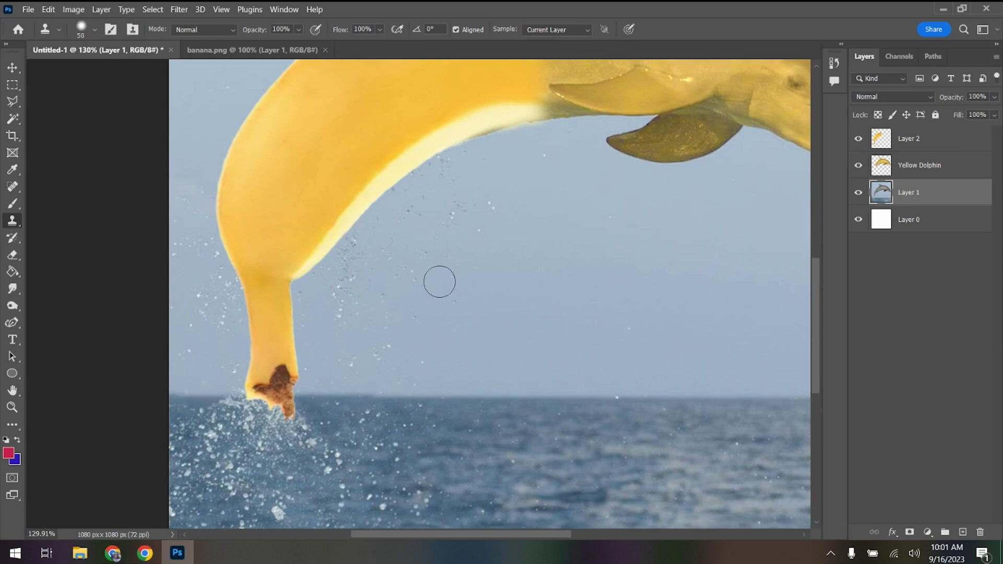
- Add a layer mask to the Yellow Dolphin layer
scroll(721, 245, "up", 5)
scroll(719, 266, "up", 1)
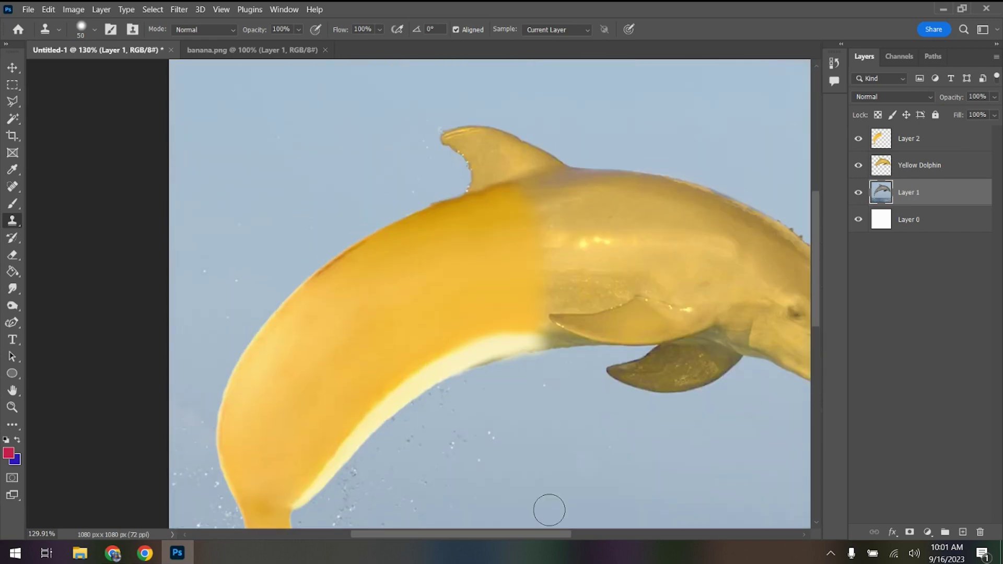
left_click_drag(513, 535, 542, 528)
scroll(539, 453, "down", 5)
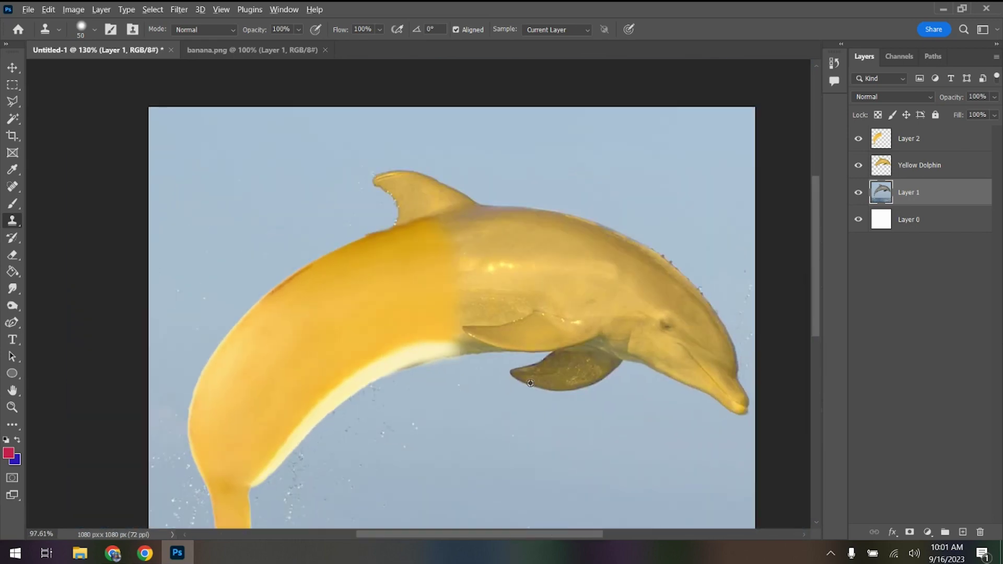
left_click_drag(576, 536, 609, 522)
scroll(532, 322, "up", 9)
scroll(573, 344, "up", 2)
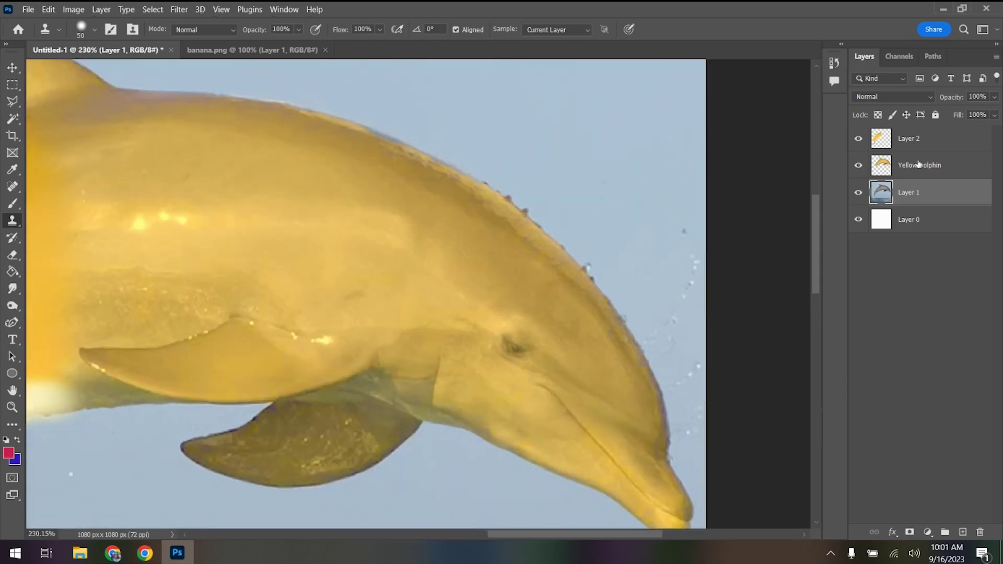
left_click(919, 165)
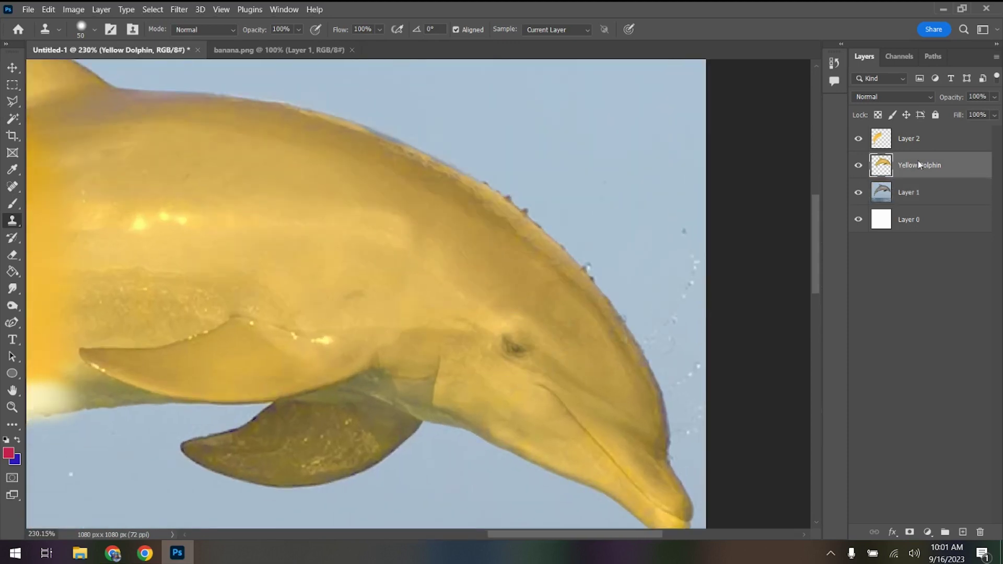
left_click(910, 532)
- Reveal the dolphin's original dark eye by painting over it on the mask with a 17 px black brush
left_click(12, 204)
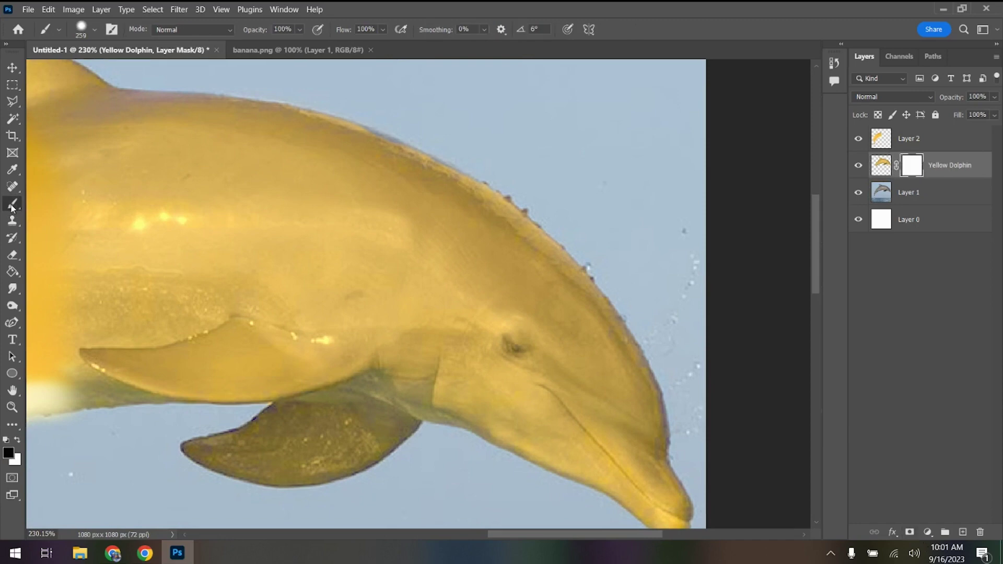
left_click(83, 32)
left_click_drag(83, 70, 80, 72)
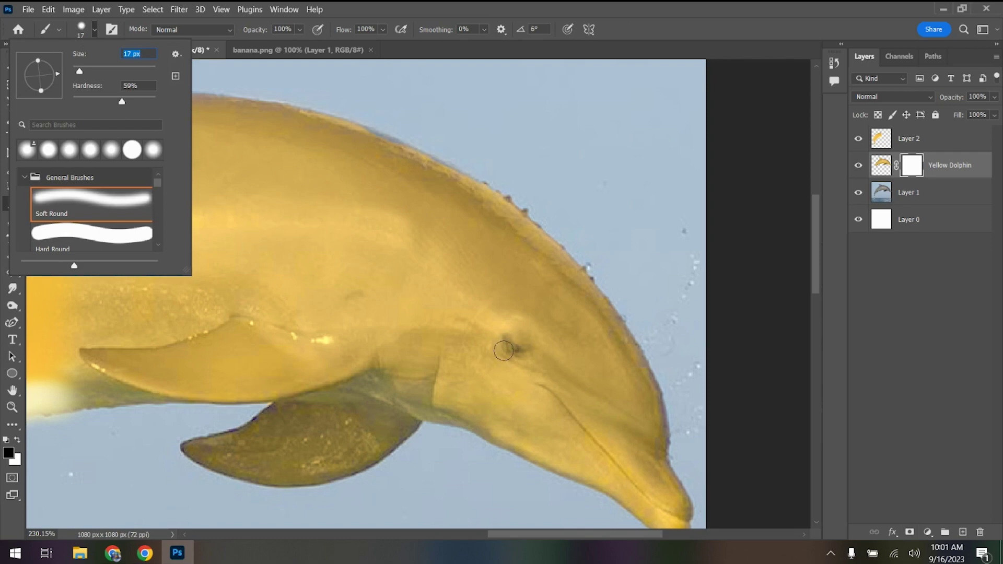
left_click(510, 350)
left_click_drag(508, 349, 520, 354)
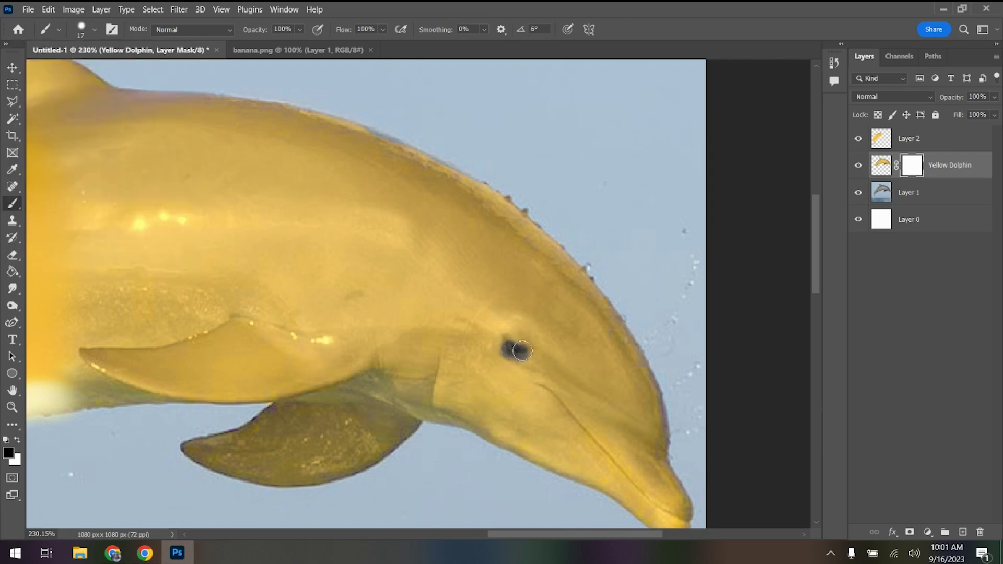
- Restore the yellow skin around the eye on the mask with a 31 px white brush at 34% hardness
left_click(88, 30)
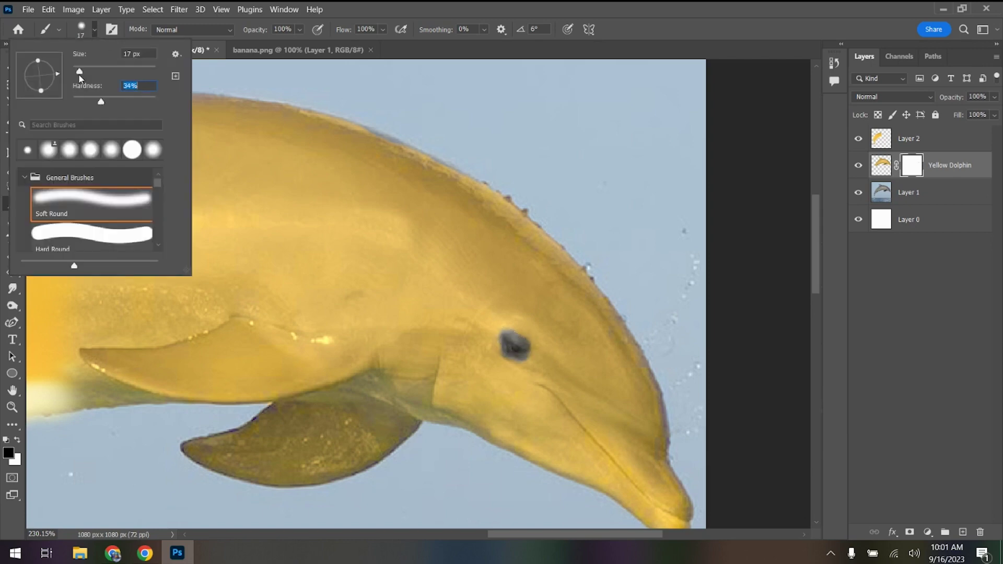
left_click_drag(83, 72, 86, 71)
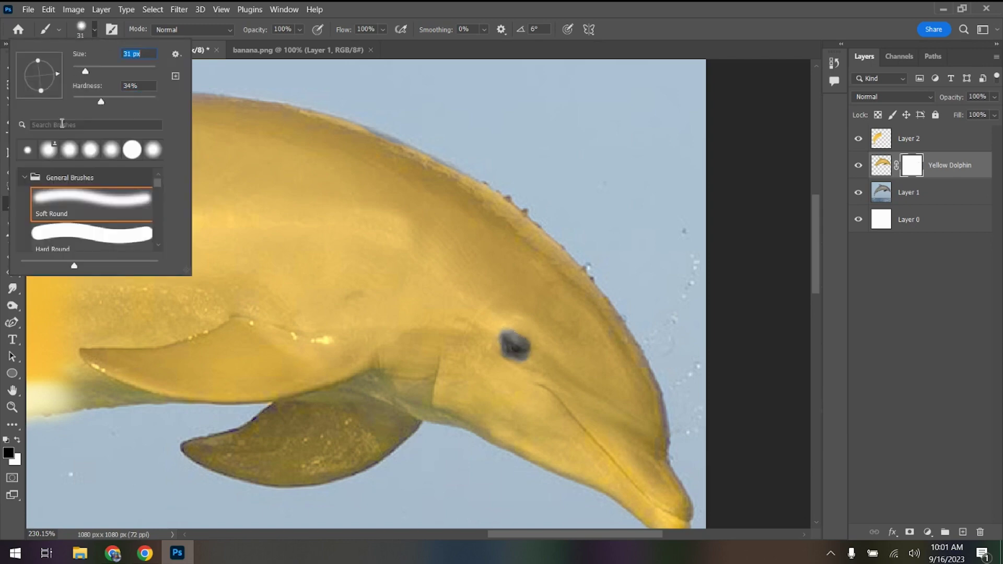
left_click(19, 444)
mouse_move(518, 319)
left_mouse_down()
mouse_move(546, 361)
mouse_move(508, 377)
mouse_move(487, 357)
mouse_move(498, 319)
left_mouse_up()
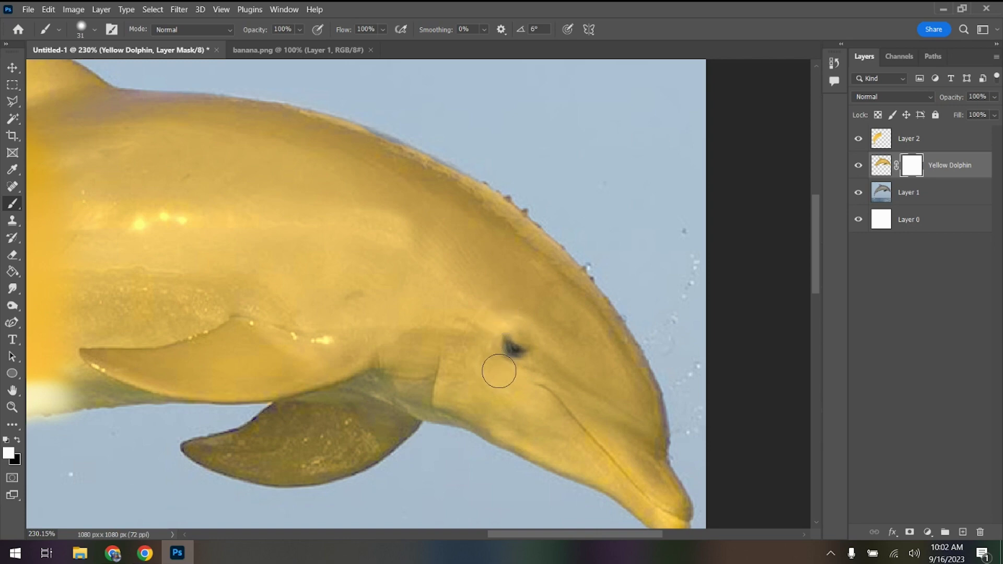
- Apply the layer mask on the Yellow Dolphin layer
scroll(451, 392, "down", 3)
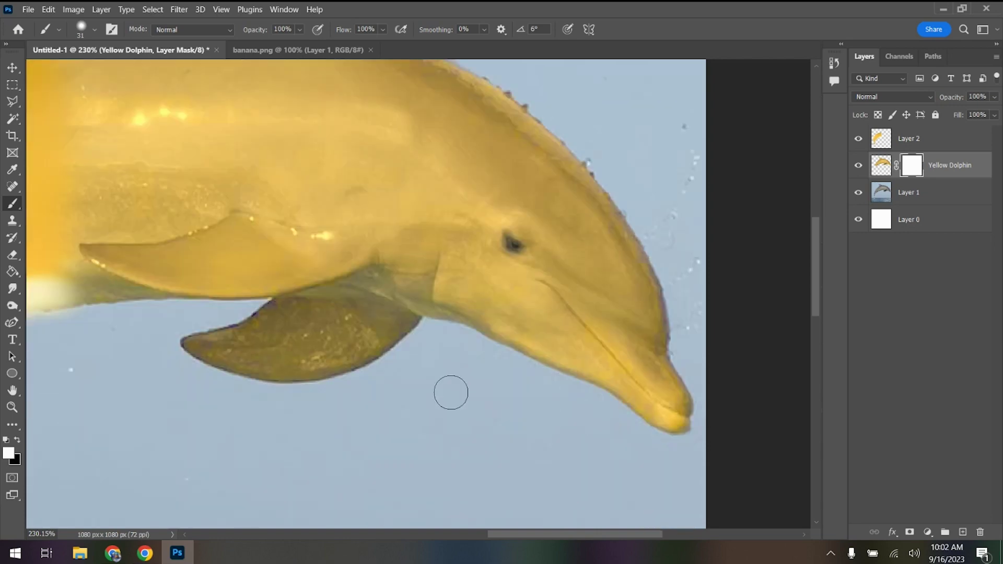
scroll(385, 248, "down", 4)
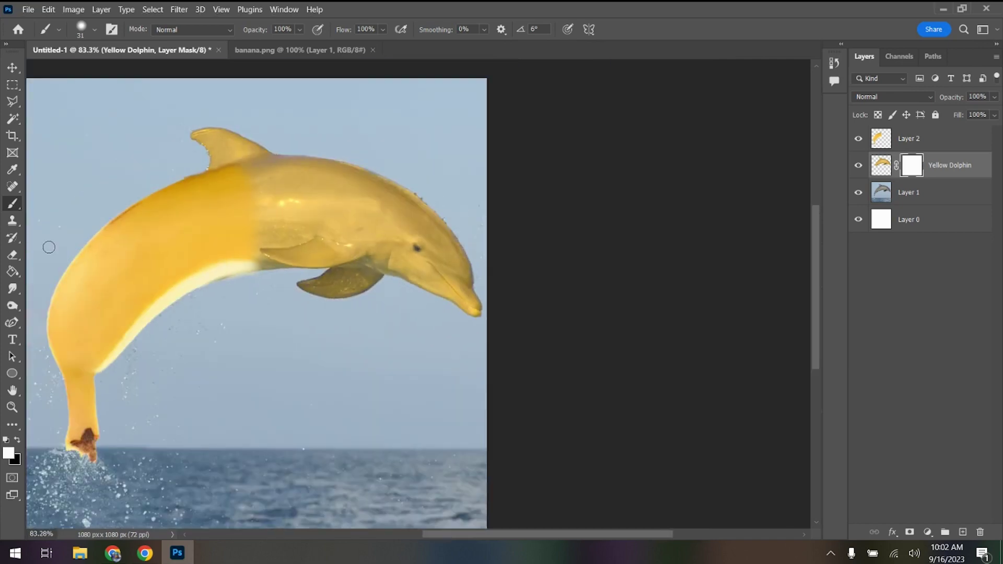
scroll(174, 299, "up", 4)
scroll(161, 356, "up", 5)
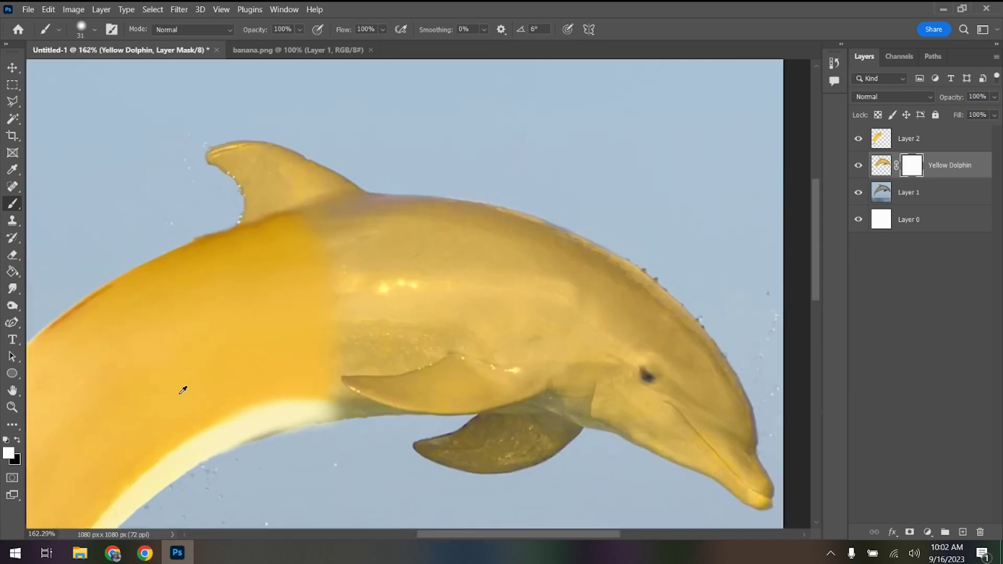
right_click(917, 172)
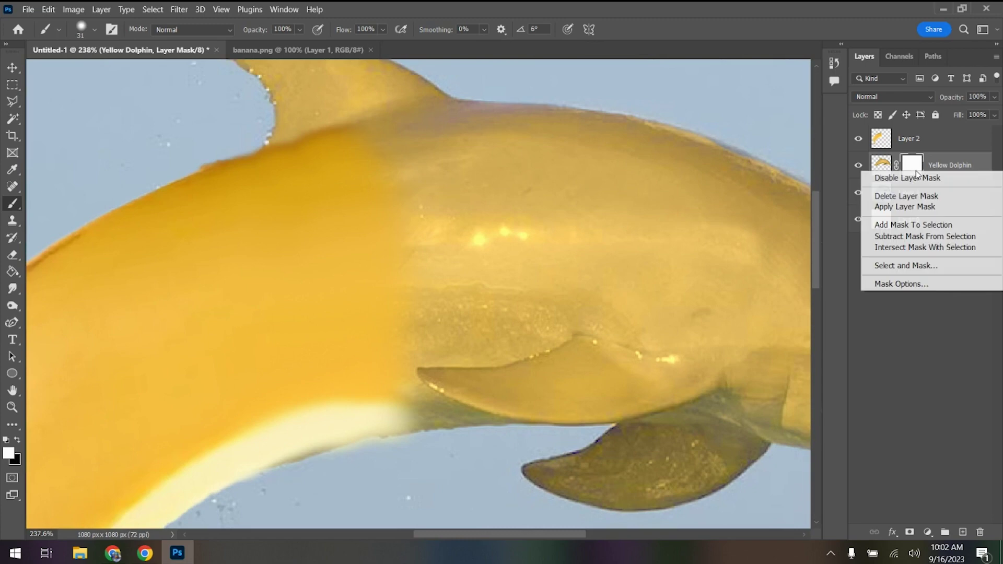
left_click(912, 197)
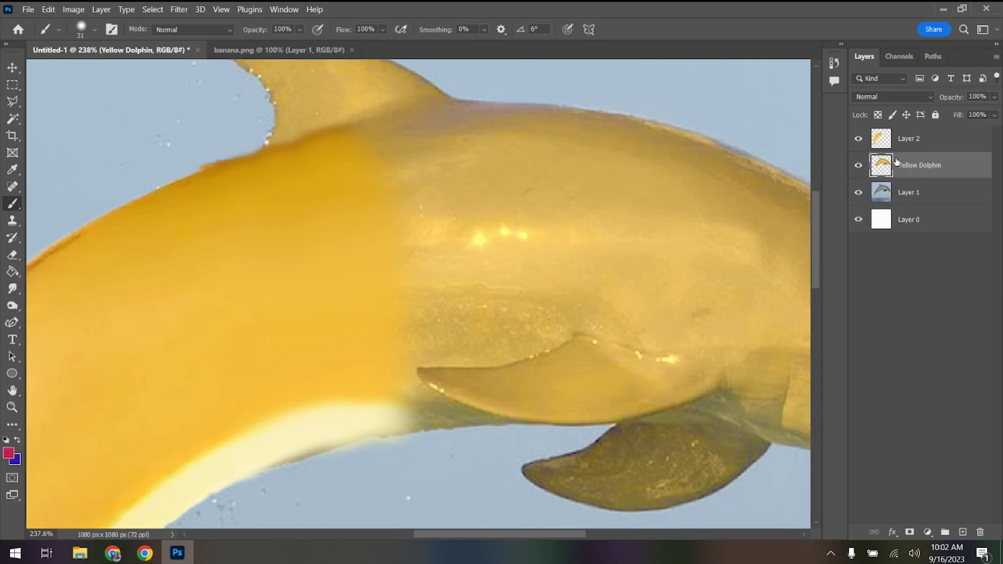
- Clone banana skin on Layer 2 over the upper part of the banana-dolphin seam with the 50 px Clone Stamp
left_click(905, 141)
left_click(858, 137)
left_click(858, 137)
left_click(11, 226)
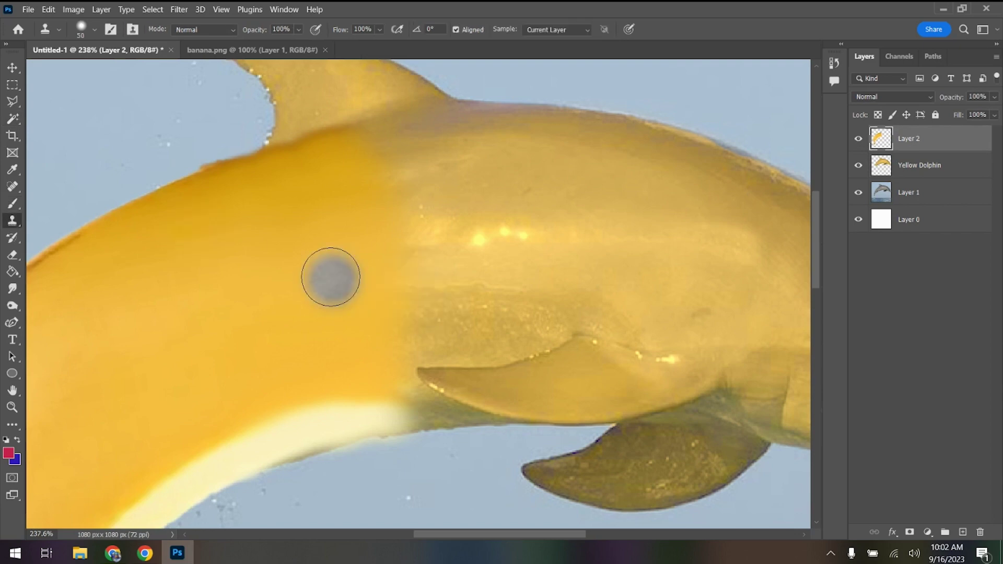
left_click(306, 263, "alt")
mouse_move(417, 246)
left_mouse_down()
mouse_move(439, 248)
mouse_move(438, 240)
mouse_move(385, 154)
mouse_move(365, 152)
mouse_move(387, 144)
left_mouse_up()
left_click(293, 190, "alt")
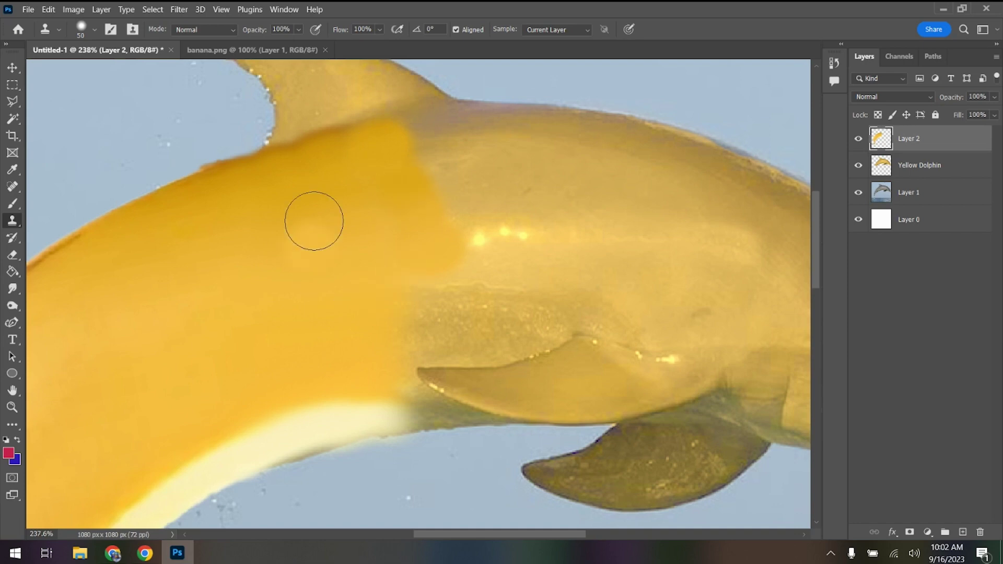
left_click(416, 322)
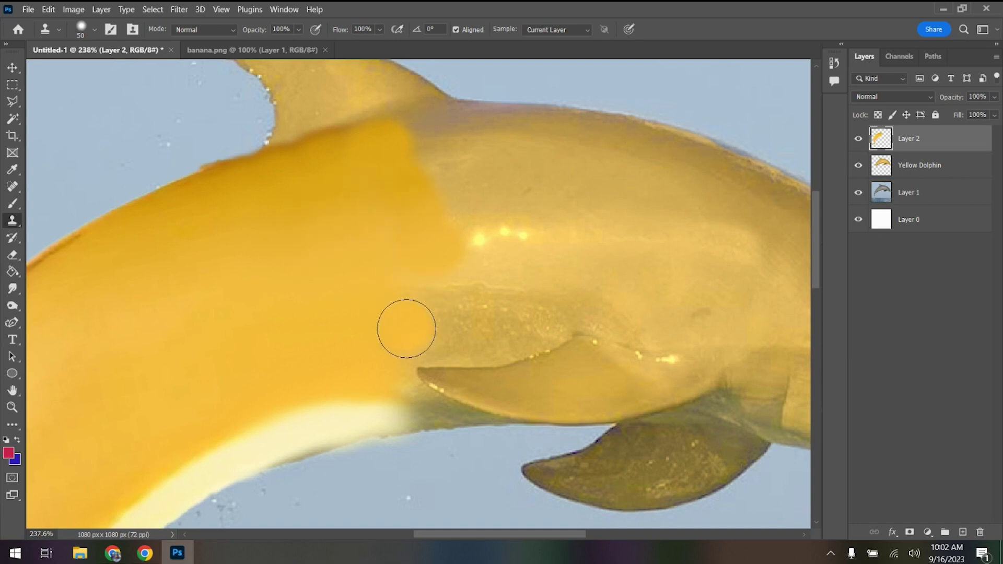
left_click(352, 417, "alt")
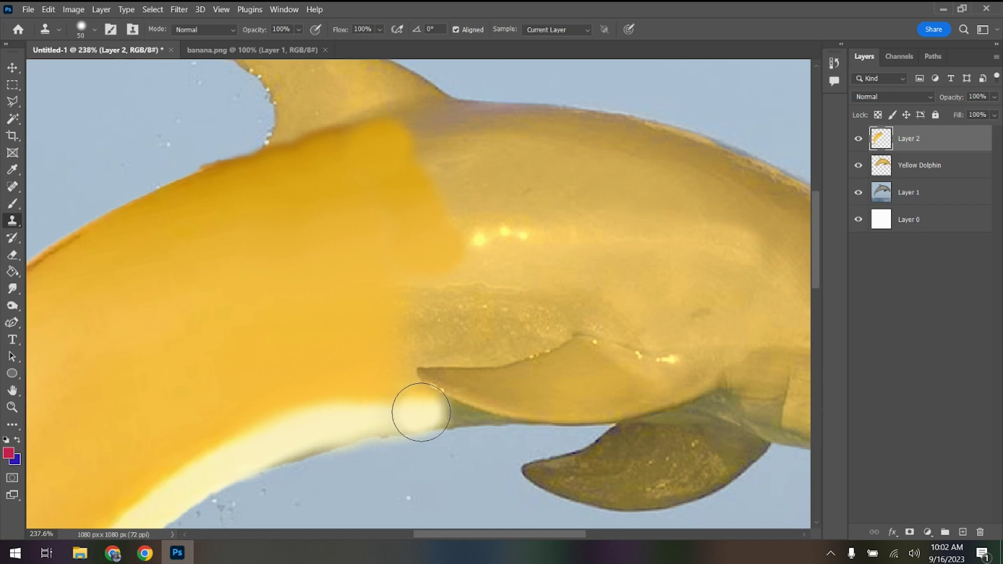
- Merge Layer 2 into the Yellow Dolphin layer and check the result by toggling the visibility of Layer 1
left_click(12, 86)
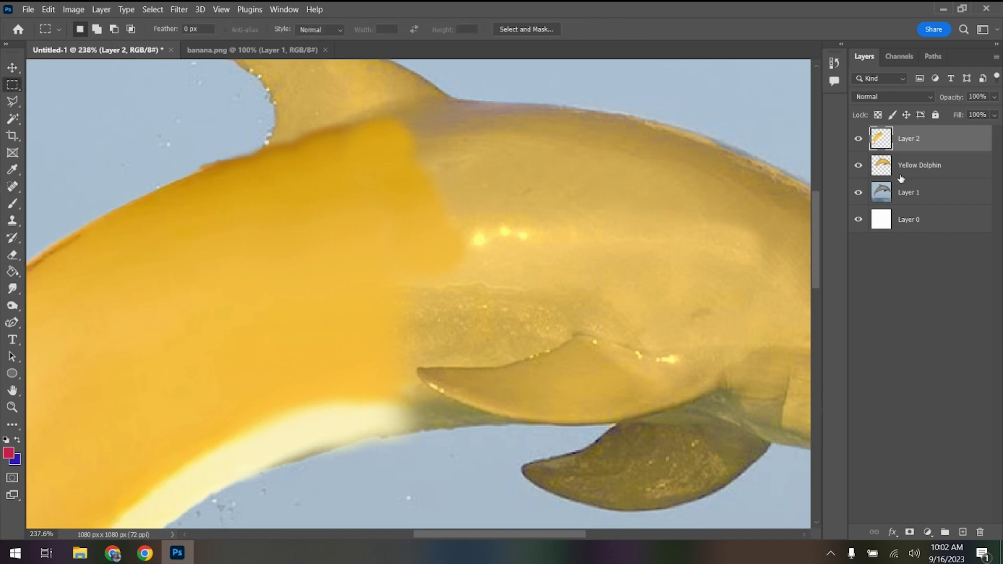
key("Delete")
left_click(859, 165)
left_click(858, 165)
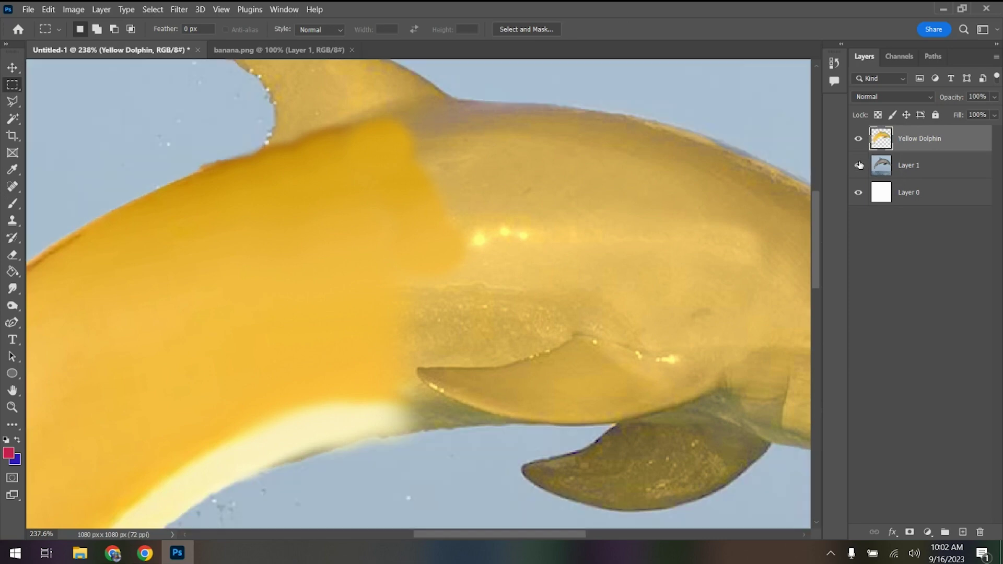
scroll(702, 199, "down", 6)
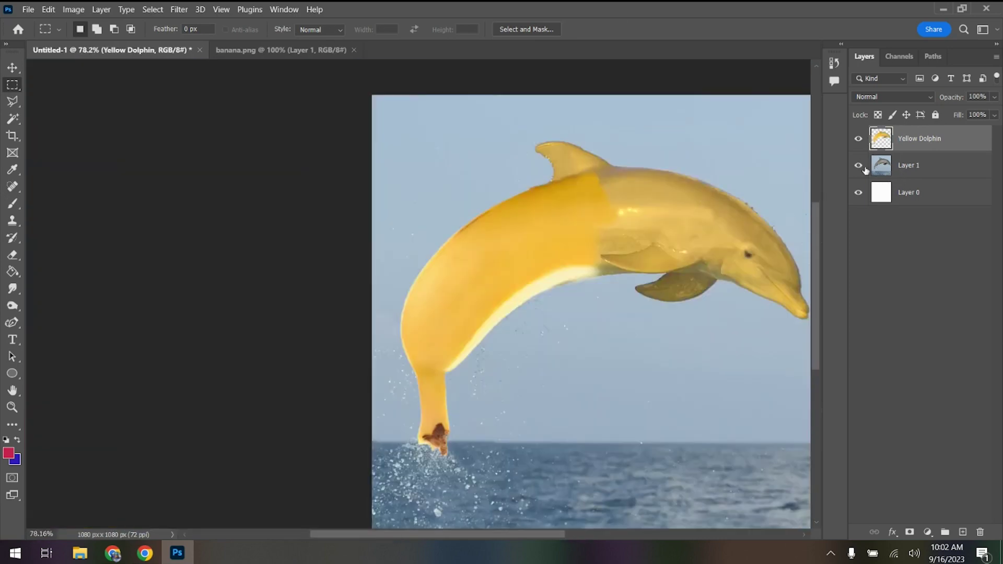
left_click(859, 166)
left_click(859, 165)
left_click(859, 166)
left_click(859, 166)
scroll(702, 236, "down", 1)
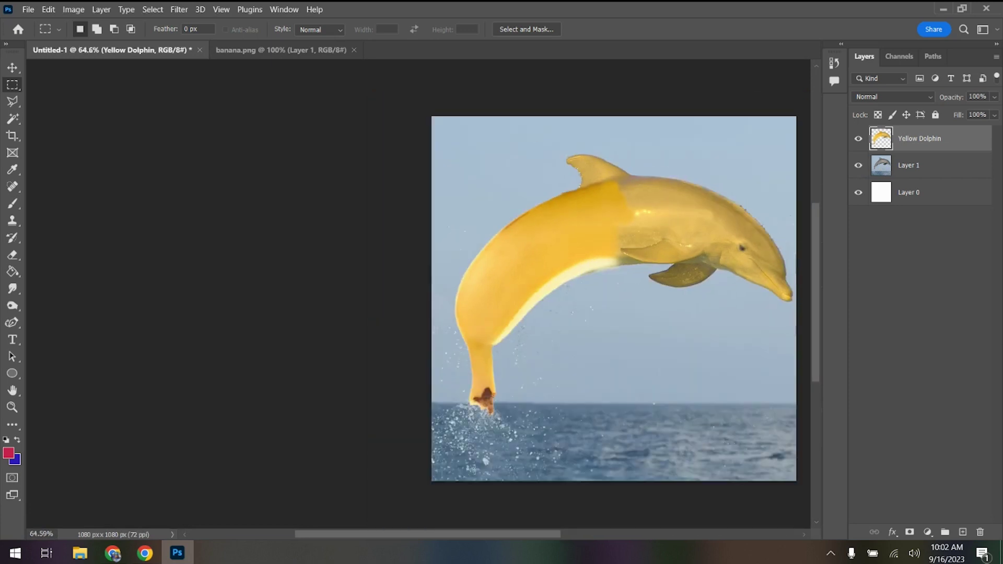
left_click_drag(470, 533, 534, 528)
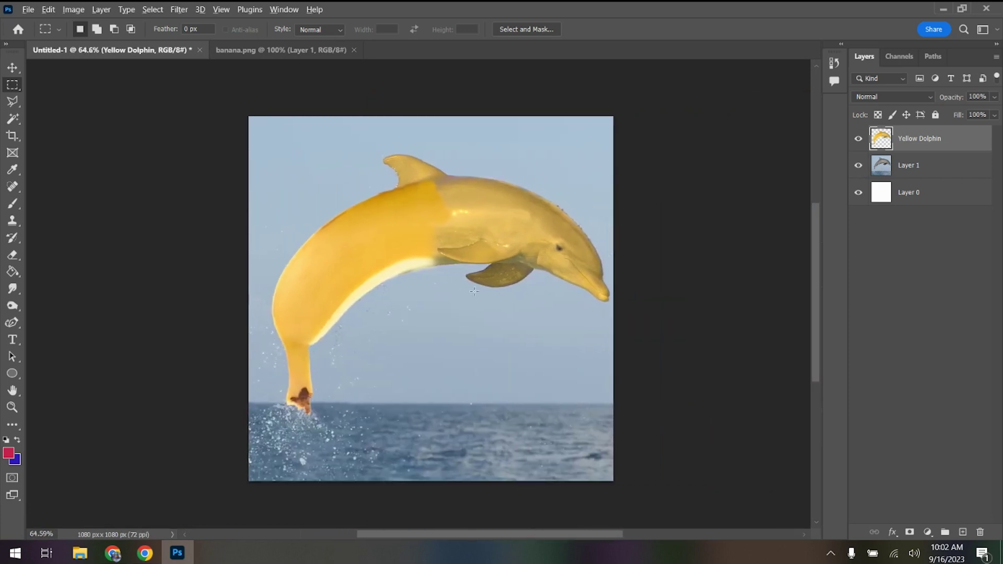
- Select the lower seam area with the Polygonal Lasso, following the belly edge from the banana's pale underside to the side fin
scroll(474, 291, "up", 4)
scroll(382, 253, "up", 1)
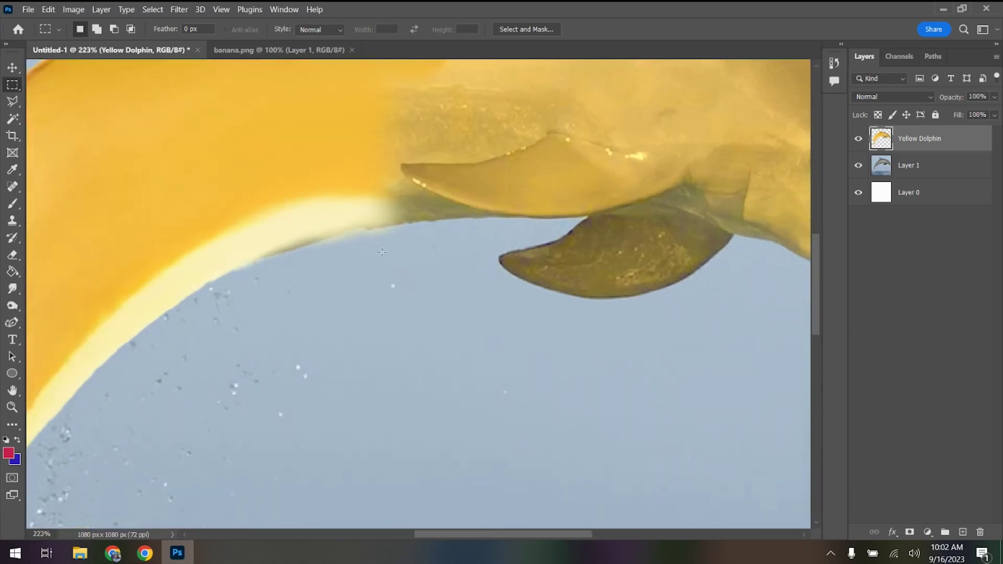
scroll(383, 238, "up", 2)
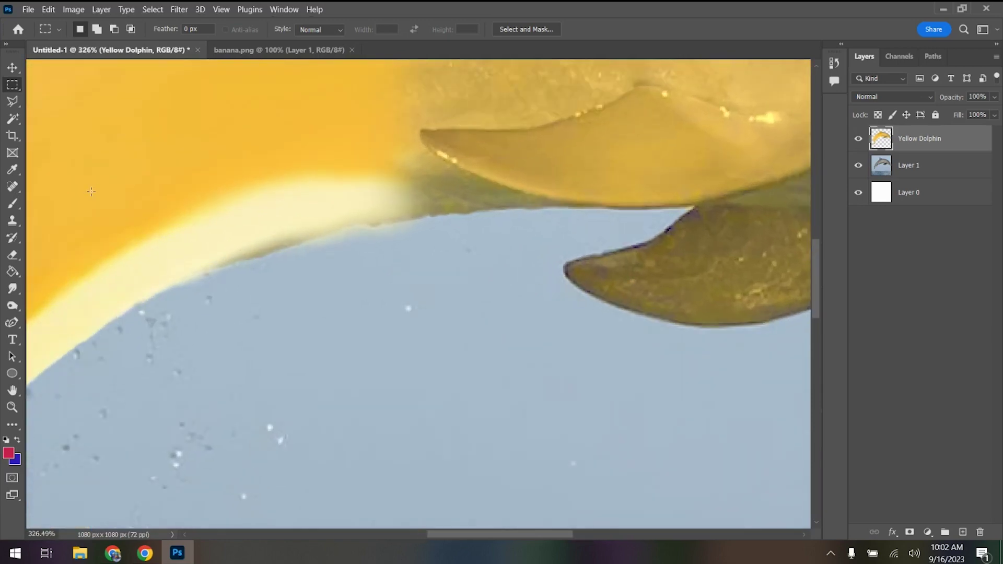
left_click(10, 106)
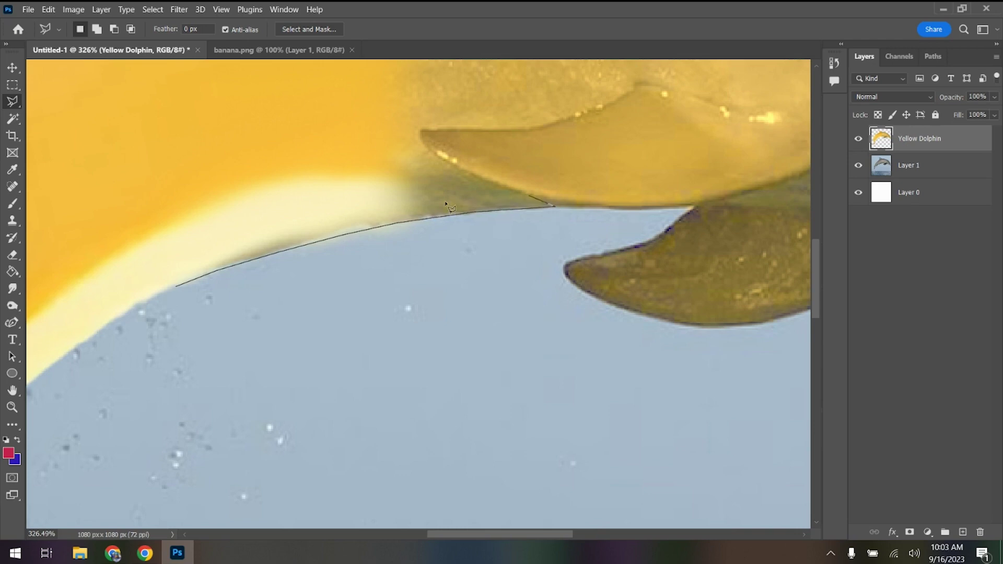
left_click(358, 124)
left_click(42, 159)
double_click(181, 252)
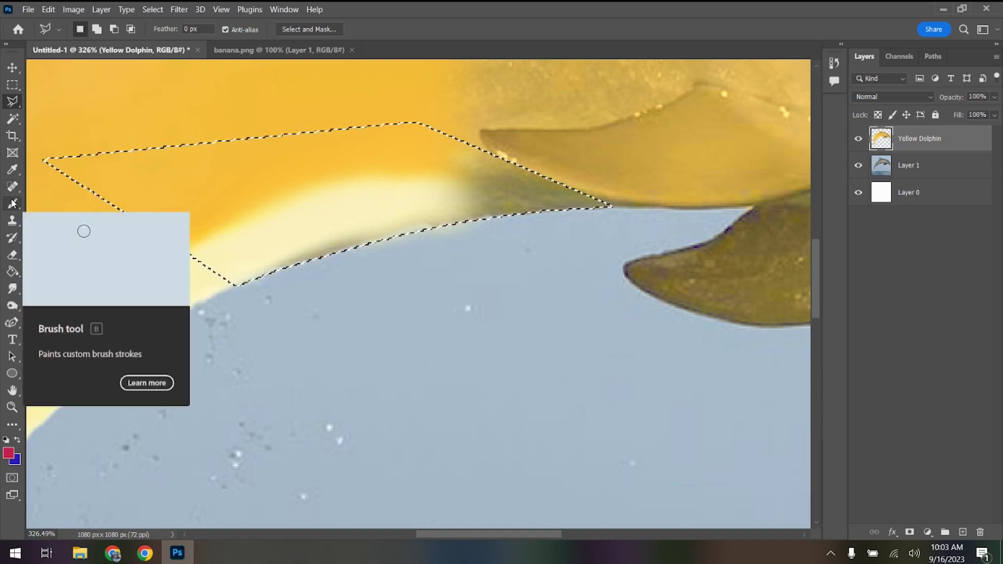
- Clone the banana's pale underside across the greenish belly within the selection using the 50 px Clone Stamp, and deselect
left_click(12, 220)
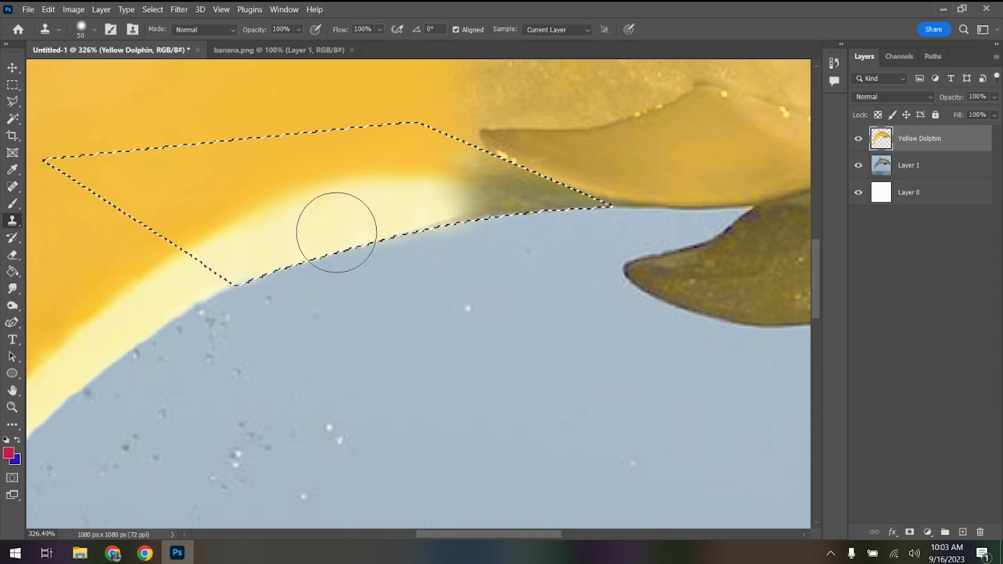
left_click(324, 243, "alt")
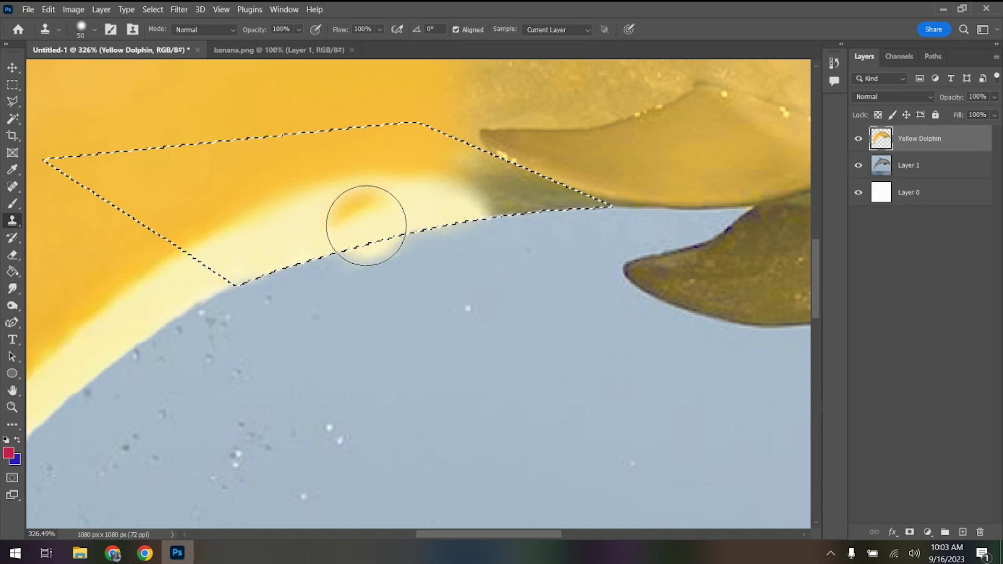
left_click(336, 235, "alt")
mouse_move(477, 221)
left_mouse_down()
mouse_move(536, 256)
mouse_move(520, 171)
mouse_move(484, 148)
left_mouse_up()
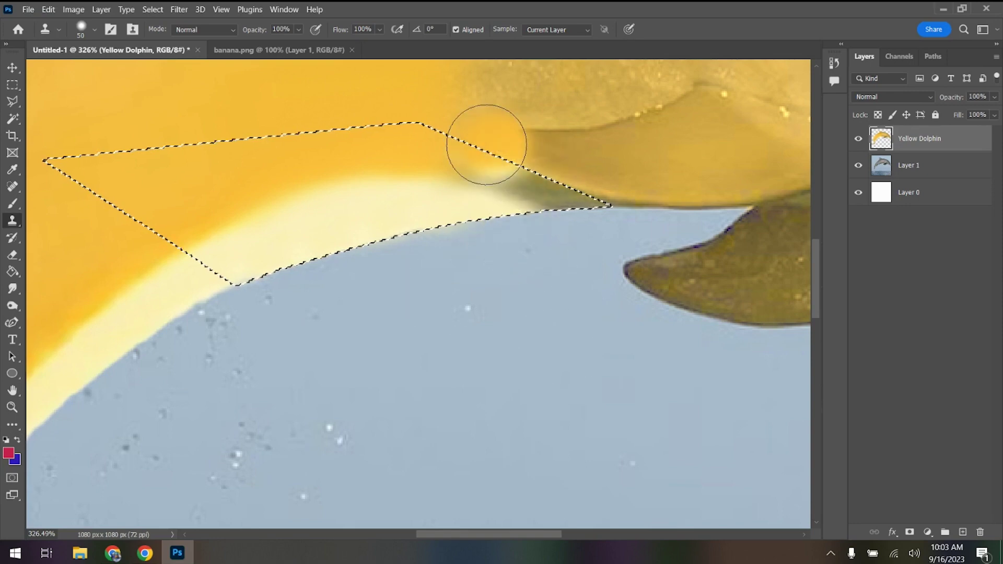
left_click(11, 86)
left_click(349, 219)
- Clone nearby dolphin skin over the bright highlight spots on the dolphin's side with the 50 px Clone Stamp
scroll(399, 332, "down", 2)
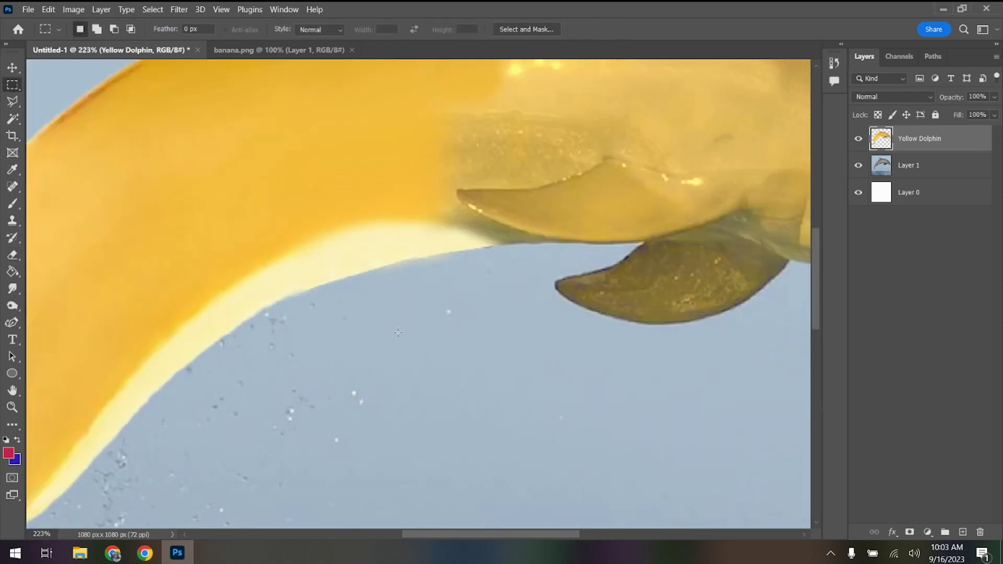
scroll(399, 332, "down", 5)
scroll(484, 410, "up", 2)
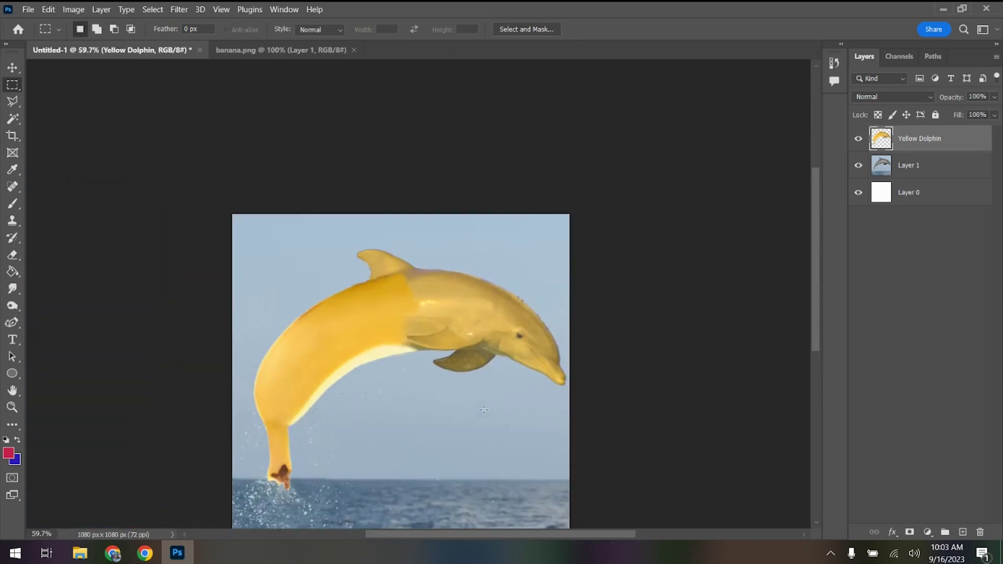
scroll(471, 296, "down", 1)
scroll(458, 318, "up", 2)
scroll(458, 319, "up", 4)
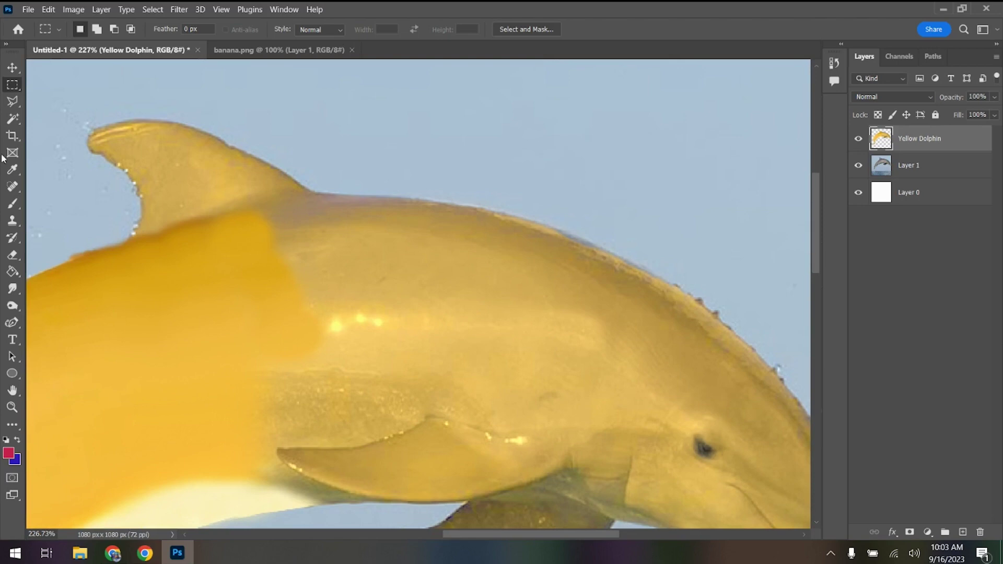
left_click(12, 221)
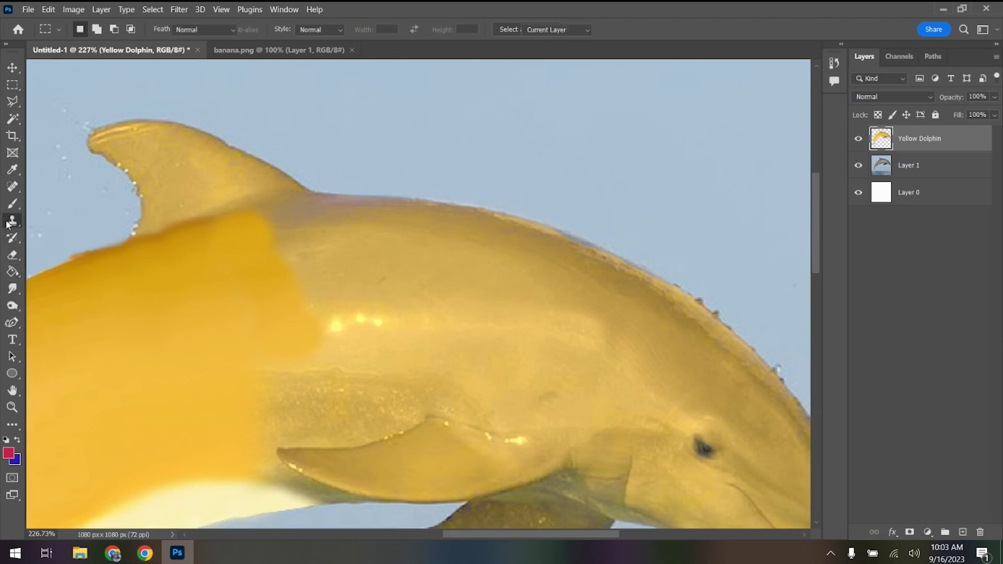
left_click(377, 331)
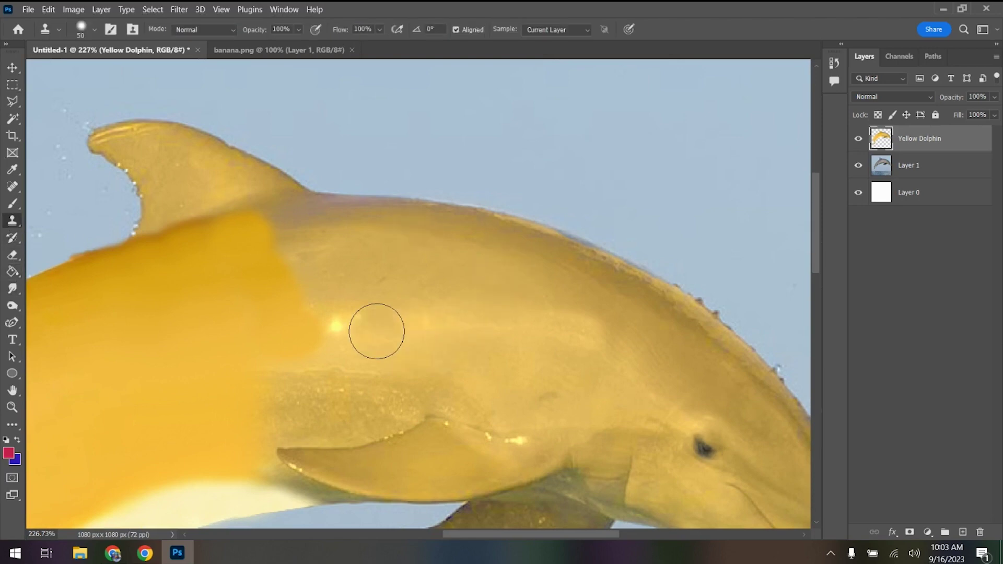
left_click(352, 326)
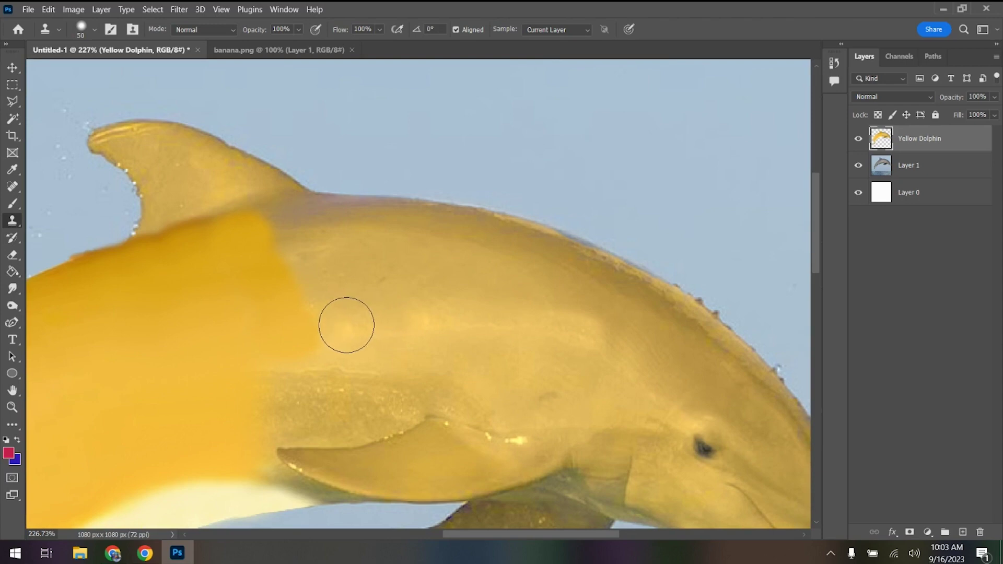
- Clone dolphin skin over the hard upper seam edge with the Clone Stamp at 108 px and 39% hardness
left_click(85, 33)
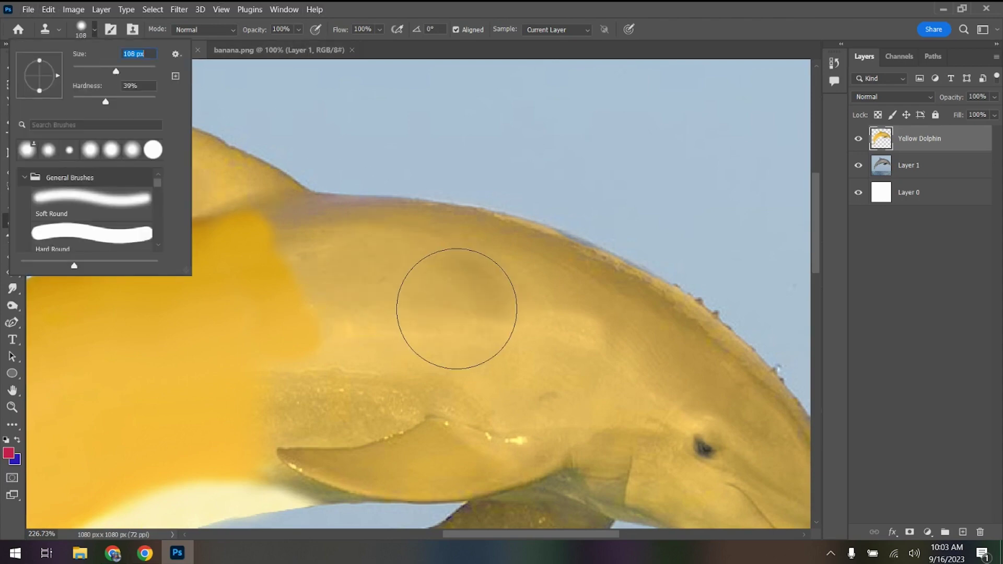
left_click(407, 305, "alt")
mouse_move(340, 306)
left_mouse_down()
mouse_move(310, 281)
mouse_move(307, 322)
mouse_move(338, 246)
left_mouse_up()
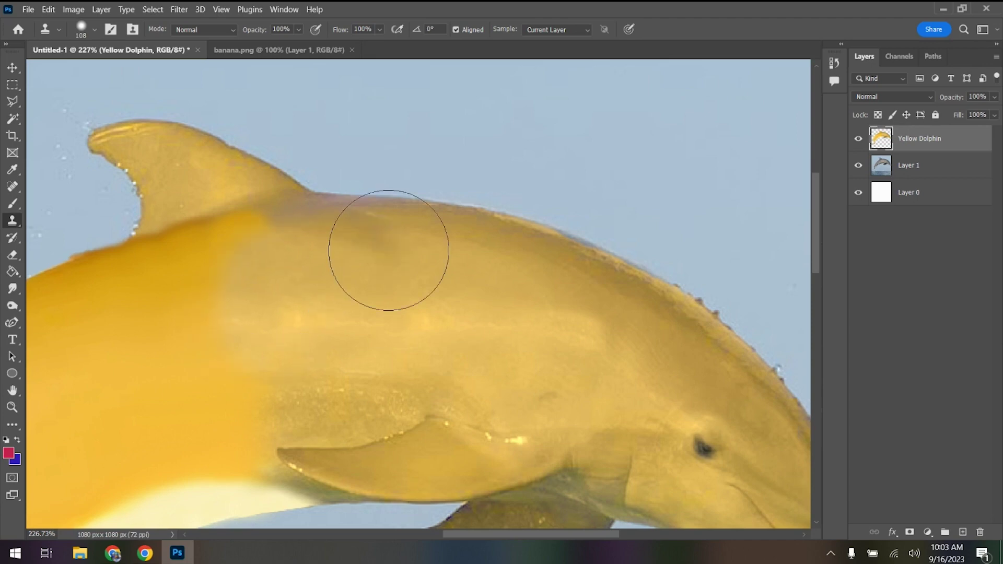
- Smudge the seam between the banana and the dolphin's body with a 165 px brush at 48% strength
left_click(13, 288)
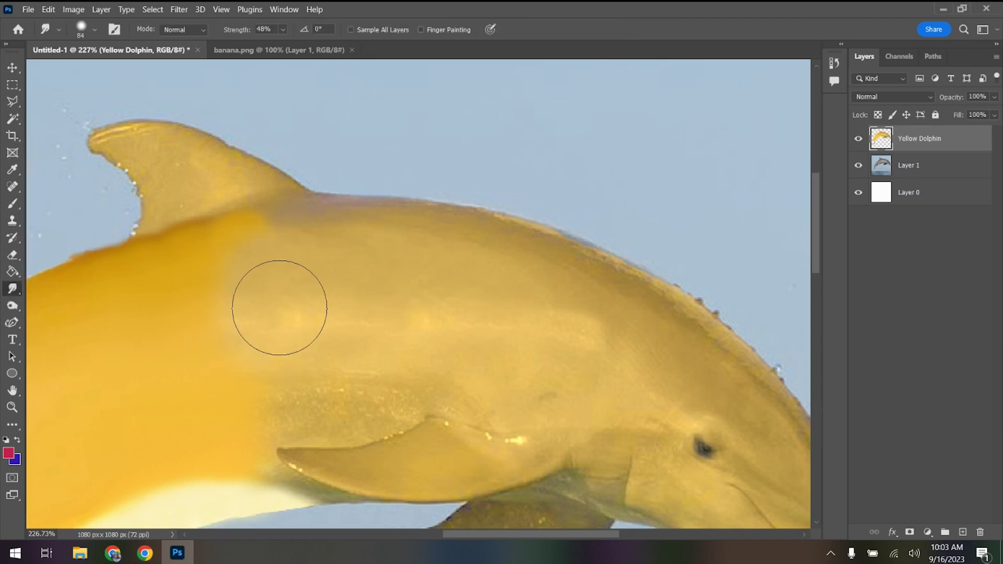
left_click(86, 32)
left_click(129, 70)
mouse_move(245, 341)
left_mouse_down()
mouse_move(266, 303)
mouse_move(215, 306)
mouse_move(234, 271)
mouse_move(238, 348)
mouse_move(302, 364)
mouse_move(323, 359)
mouse_move(293, 351)
mouse_move(276, 332)
mouse_move(333, 304)
mouse_move(291, 335)
mouse_move(257, 330)
mouse_move(276, 335)
mouse_move(378, 289)
mouse_move(377, 300)
mouse_move(291, 337)
mouse_move(329, 332)
mouse_move(334, 323)
mouse_move(277, 349)
mouse_move(231, 353)
mouse_move(274, 325)
mouse_move(212, 342)
mouse_move(278, 325)
mouse_move(207, 339)
mouse_move(274, 308)
mouse_move(255, 310)
mouse_move(264, 279)
mouse_move(249, 276)
mouse_move(238, 283)
mouse_move(251, 351)
mouse_move(158, 367)
mouse_move(196, 357)
mouse_move(171, 341)
mouse_move(207, 321)
mouse_move(197, 356)
mouse_move(197, 334)
mouse_move(240, 282)
mouse_move(246, 286)
mouse_move(190, 270)
left_mouse_up()
scroll(253, 384, "down", 3)
mouse_move(141, 330)
left_mouse_down()
mouse_move(143, 283)
mouse_move(172, 286)
mouse_move(161, 281)
mouse_move(225, 258)
mouse_move(189, 264)
mouse_move(471, 157)
mouse_move(420, 214)
mouse_move(457, 216)
mouse_move(573, 257)
left_mouse_up()
- Flatten the image into a single layer
scroll(242, 308, "down", 3)
scroll(173, 361, "down", 3)
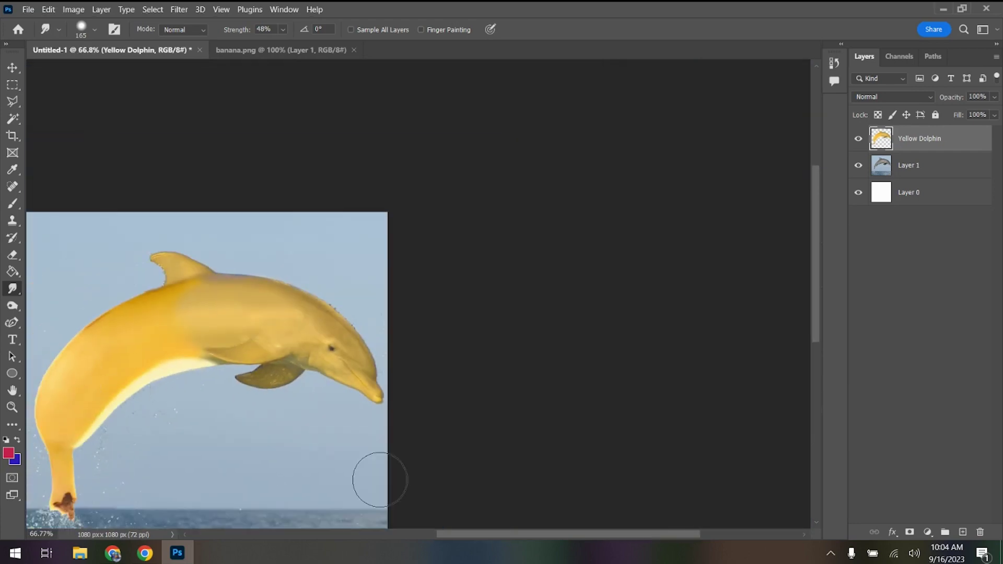
scroll(515, 313, "down", 5)
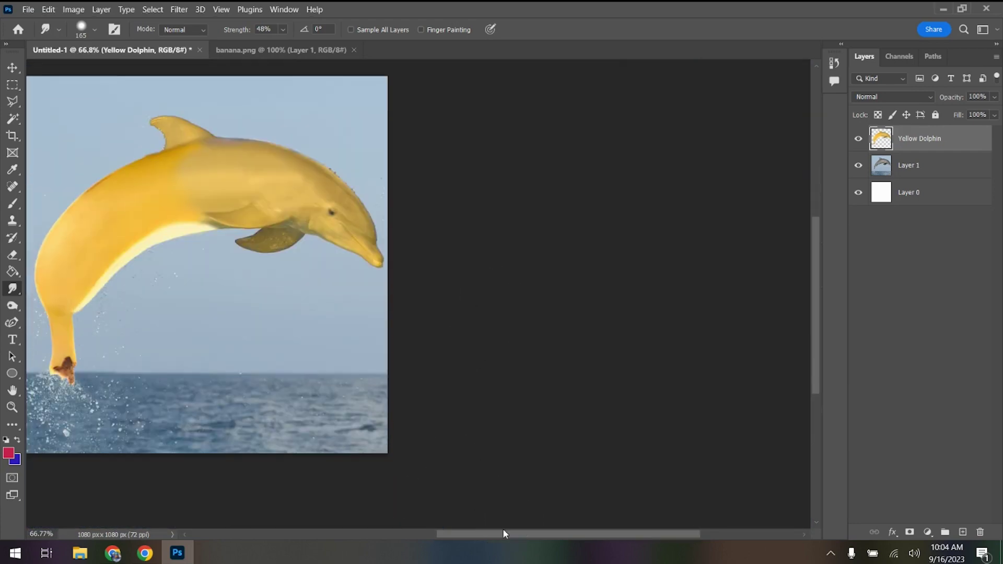
left_click_drag(481, 533, 431, 532)
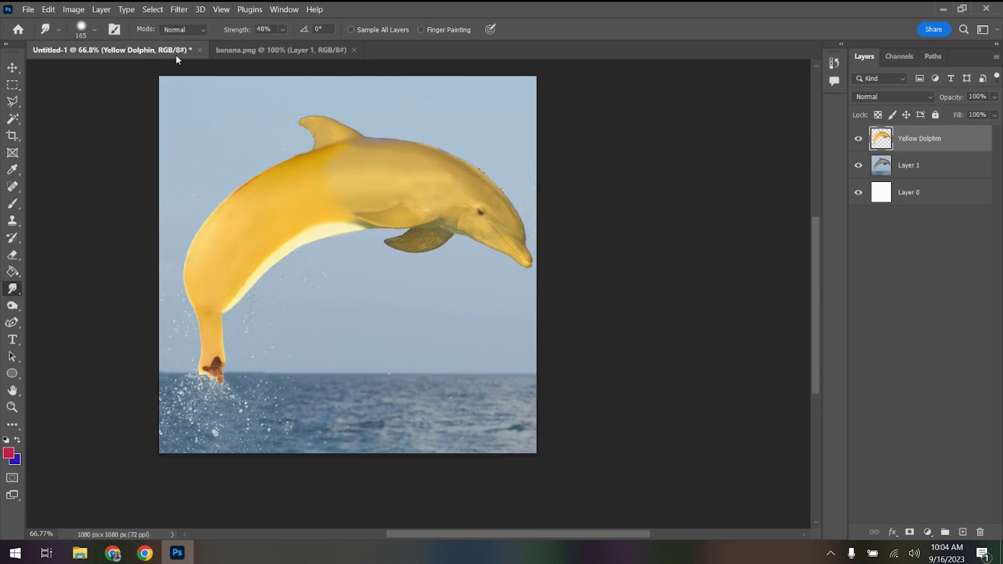
left_click(101, 11)
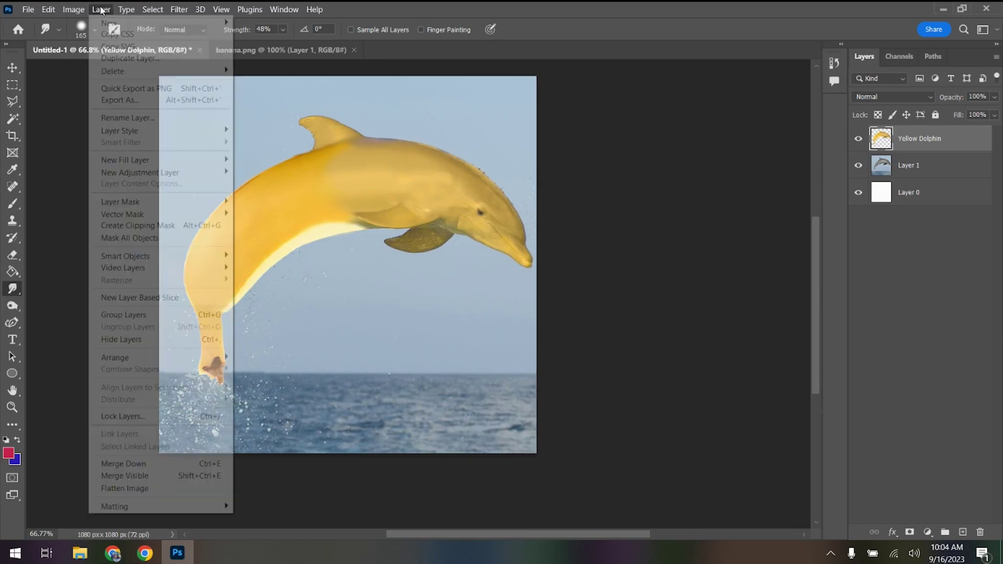
left_click(113, 488)
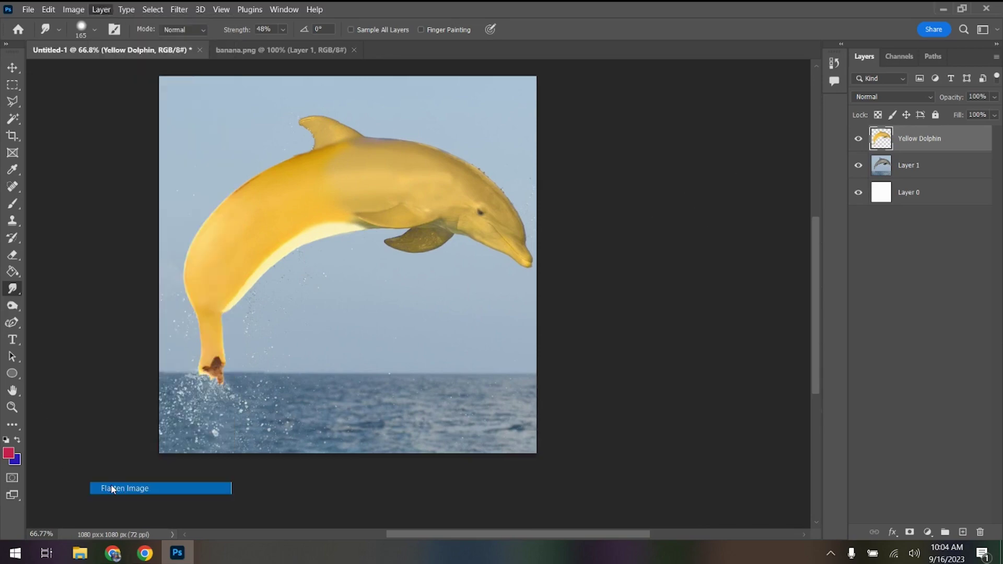
- Save the flattened image to the computer's Desktop as a PNG named "Your name The freakin Dolphin Banana returns" with the large file size option
left_click(29, 9)
left_click(39, 159)
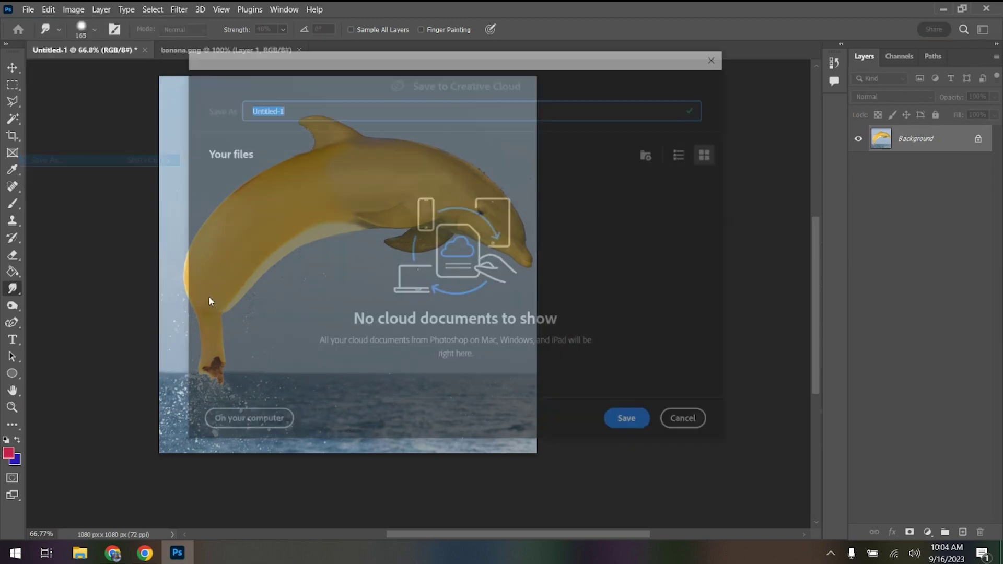
left_click(244, 425)
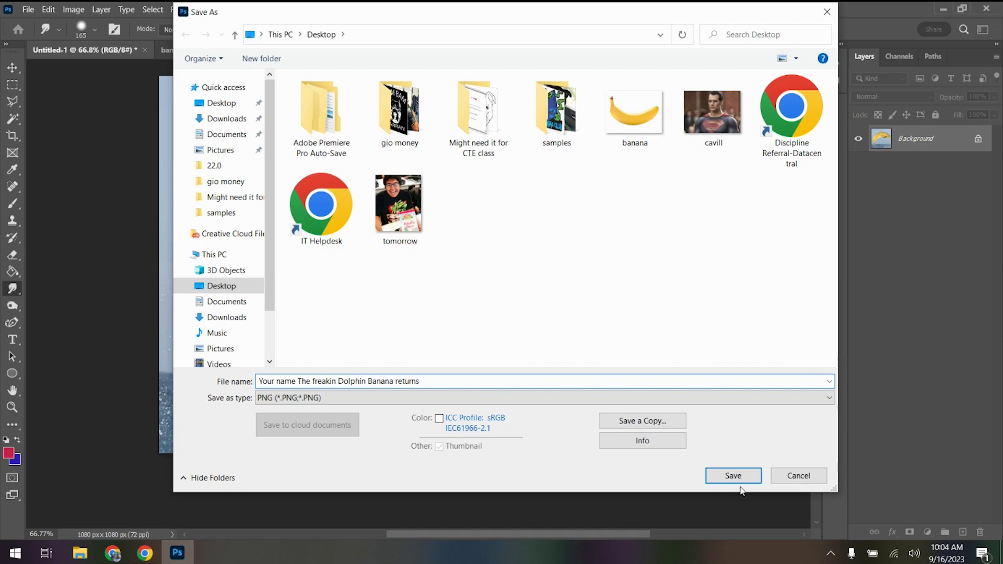
left_click(738, 476)
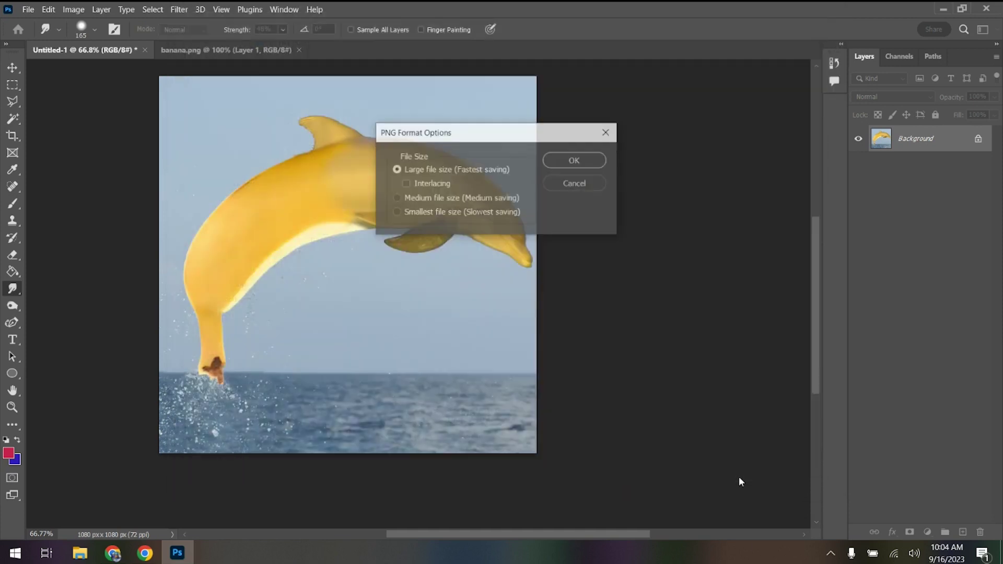
left_click(562, 158)
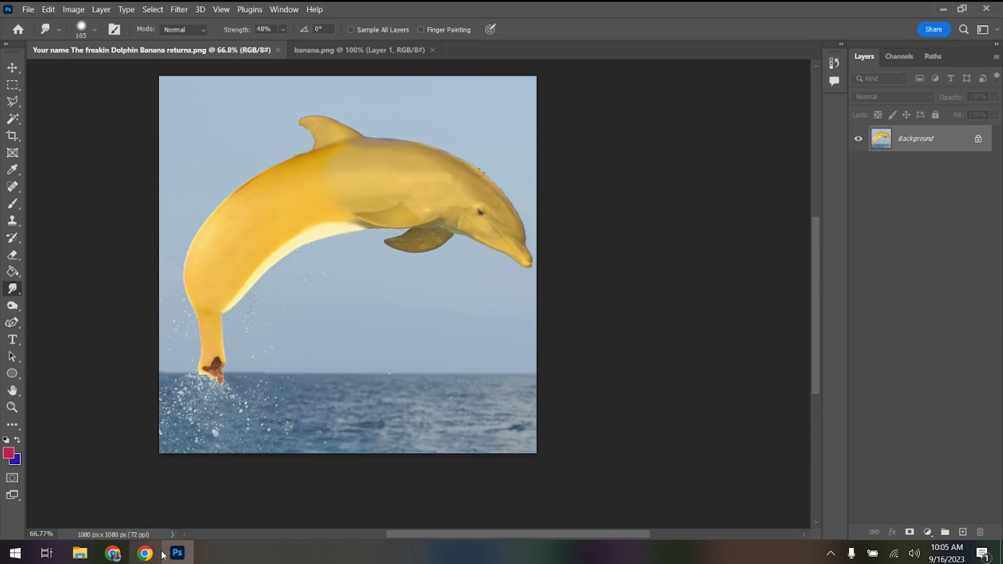
- Close Photoshop, switch to the Google Classroom assignment in Chrome and look through its attached files and the attachment options
left_click(992, 11)
left_click(118, 555)
scroll(218, 333, "down", 8)
scroll(206, 340, "up", 7)
scroll(211, 334, "down", 1)
scroll(211, 337, "down", 4)
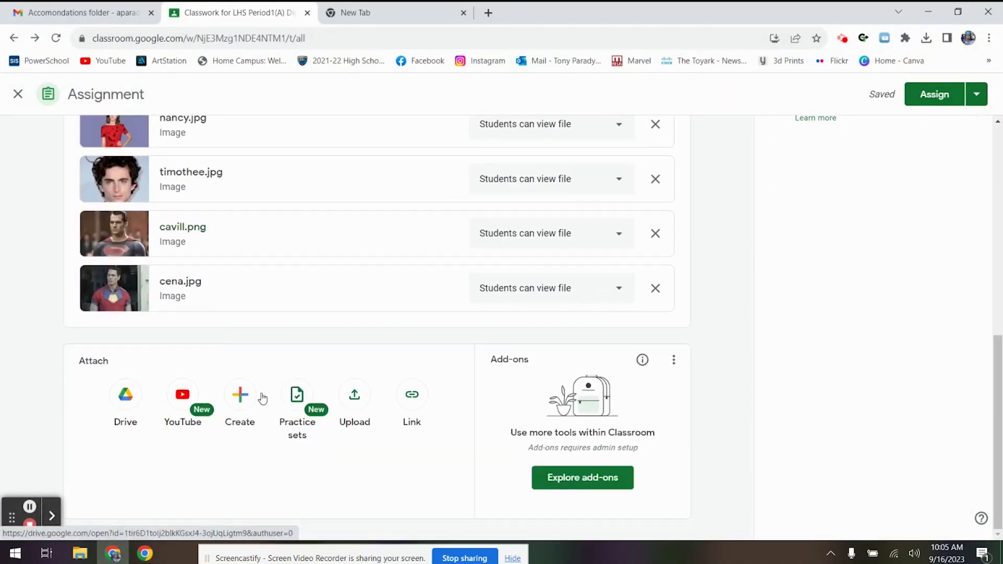
left_click(151, 558)
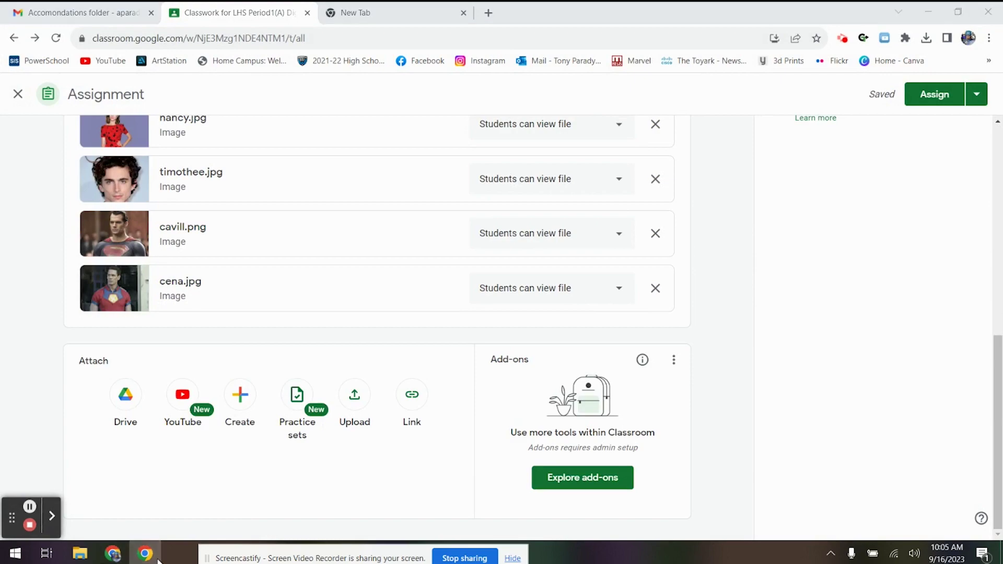